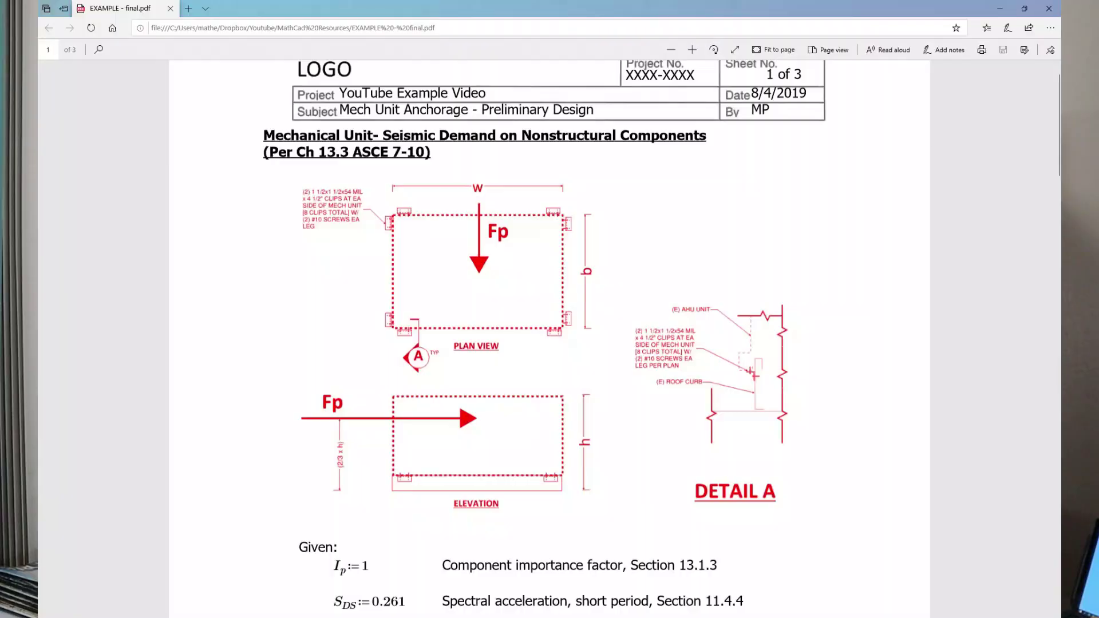
Step: Examine the example calculation PDF through the clip tension results and the opening page of the EXAMPLE - final worksheet in PTC Mathcad
scroll(549, 332, down, 5)
scroll(550, 338, down, 15)
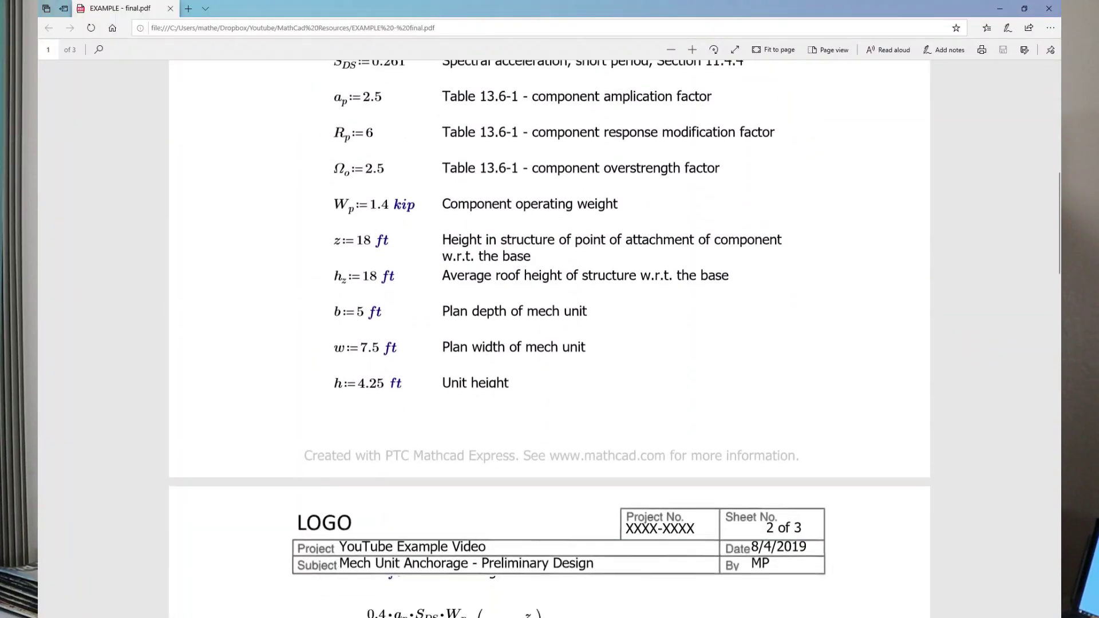
scroll(549, 338, down, 15)
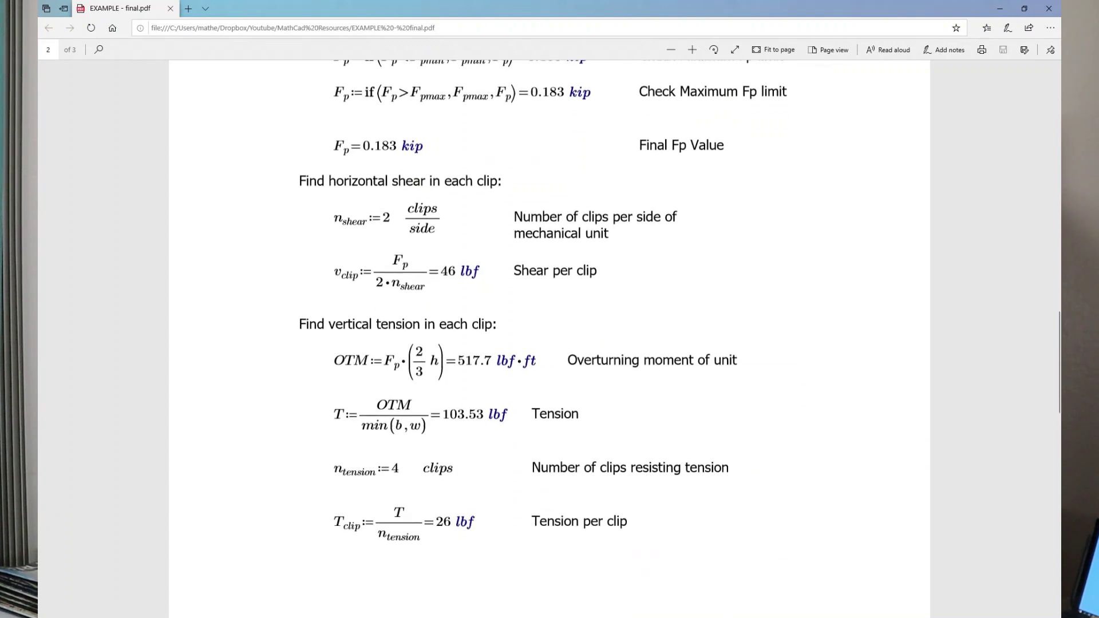
scroll(550, 337, down, 8)
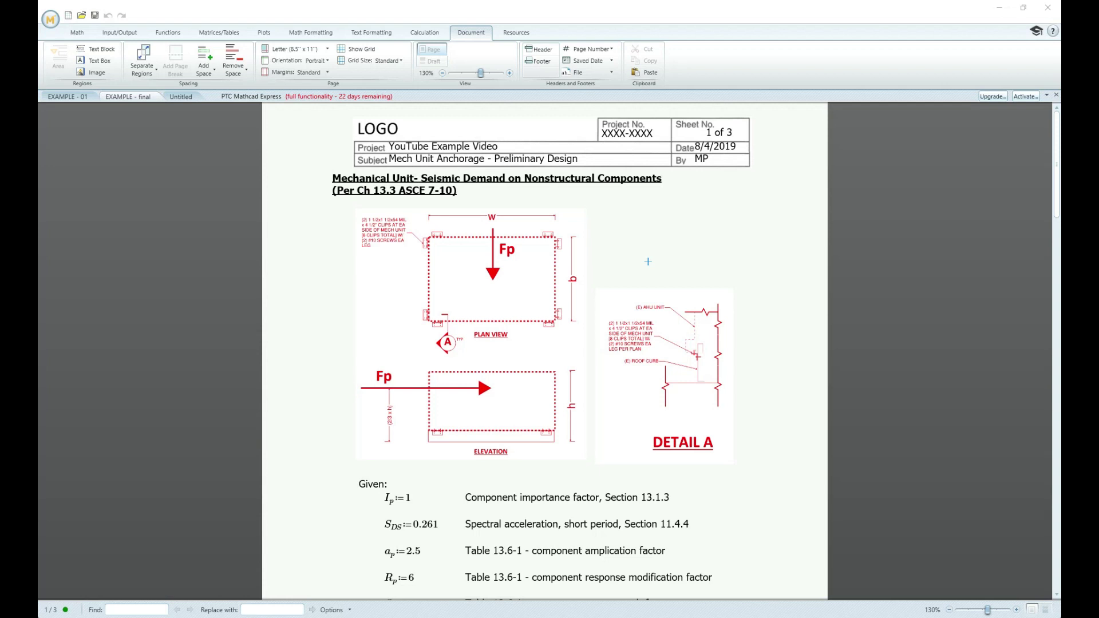
click(701, 234)
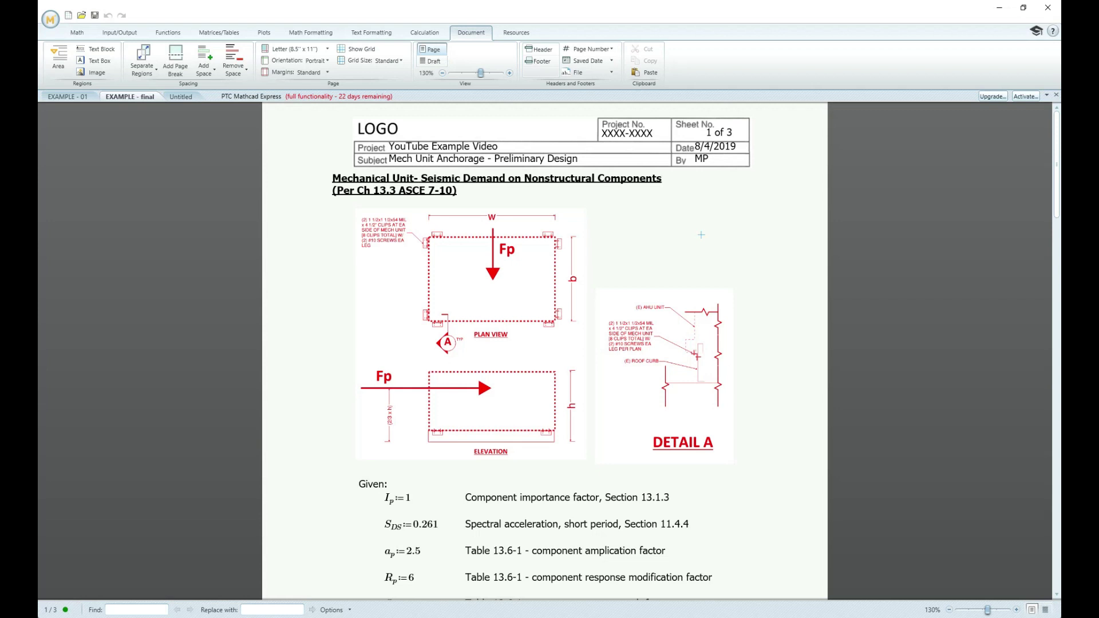
scroll(543, 344, down, 1)
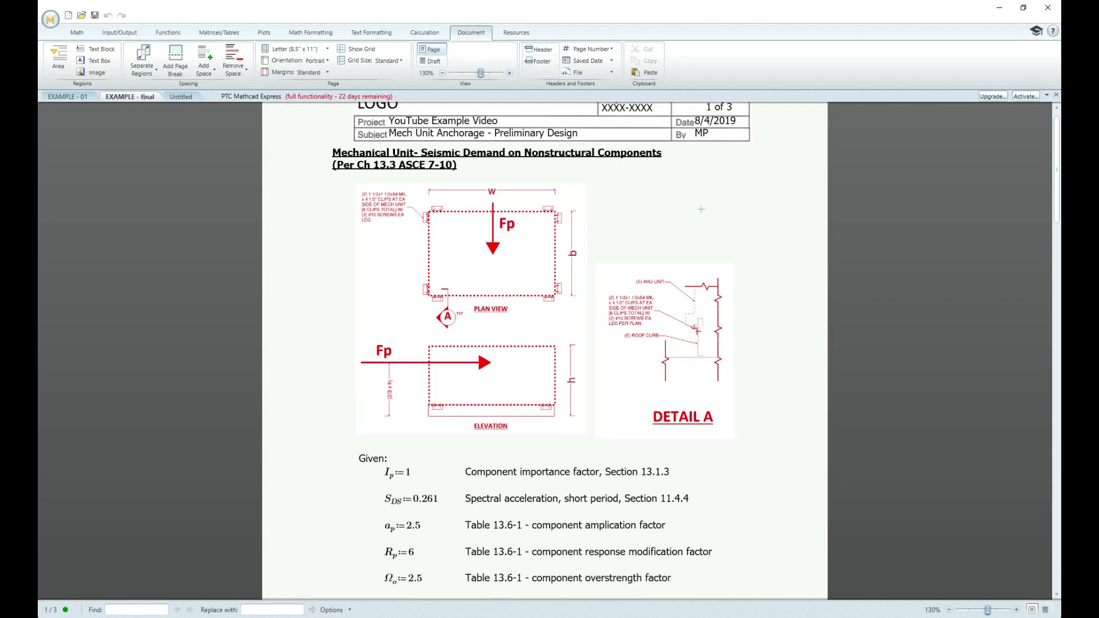
Step: In the Untitled worksheet, define a as 5, b as 6 and c as a+b, and evaluate c
key(ctrl+Tab)
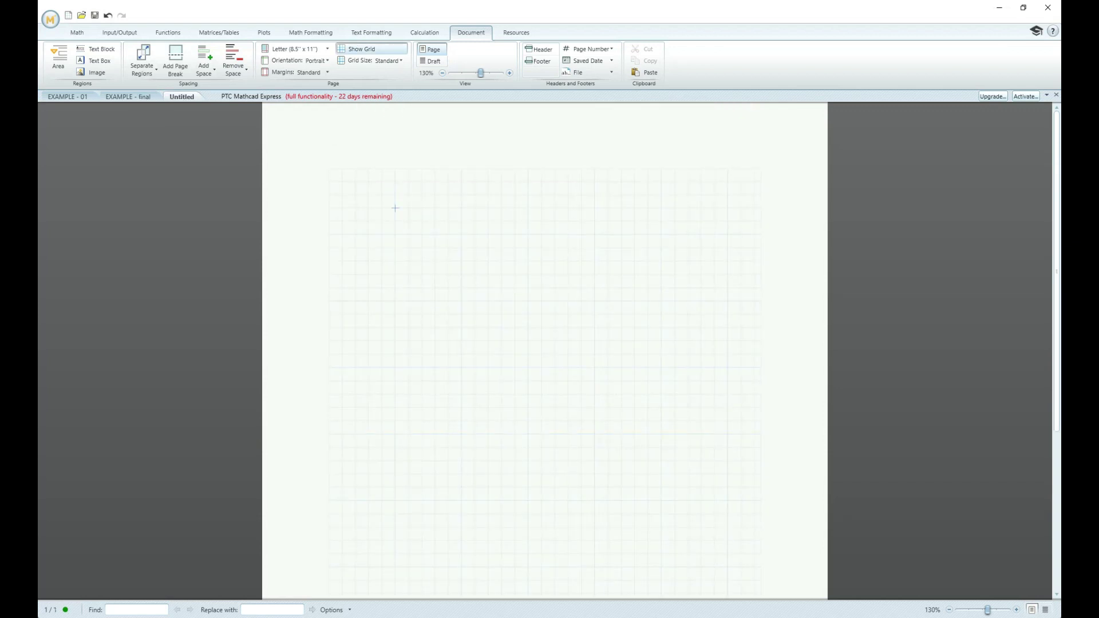
text(a:=)
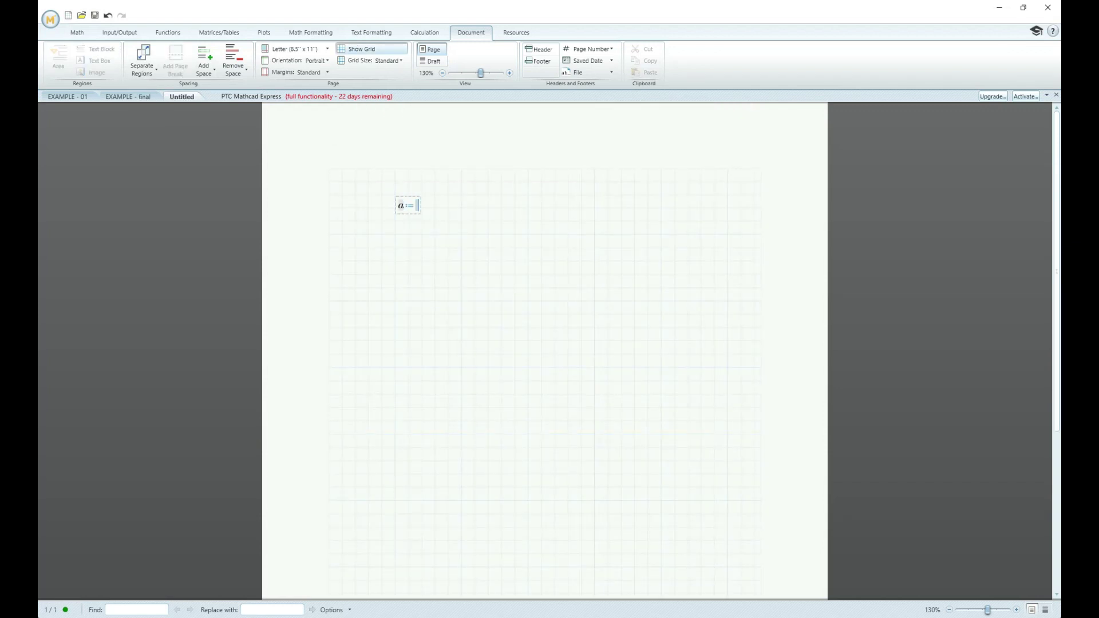
text(5)
key(Return)
text(b:=6)
key(Return)
text(c:=a+b=11)
click(502, 249)
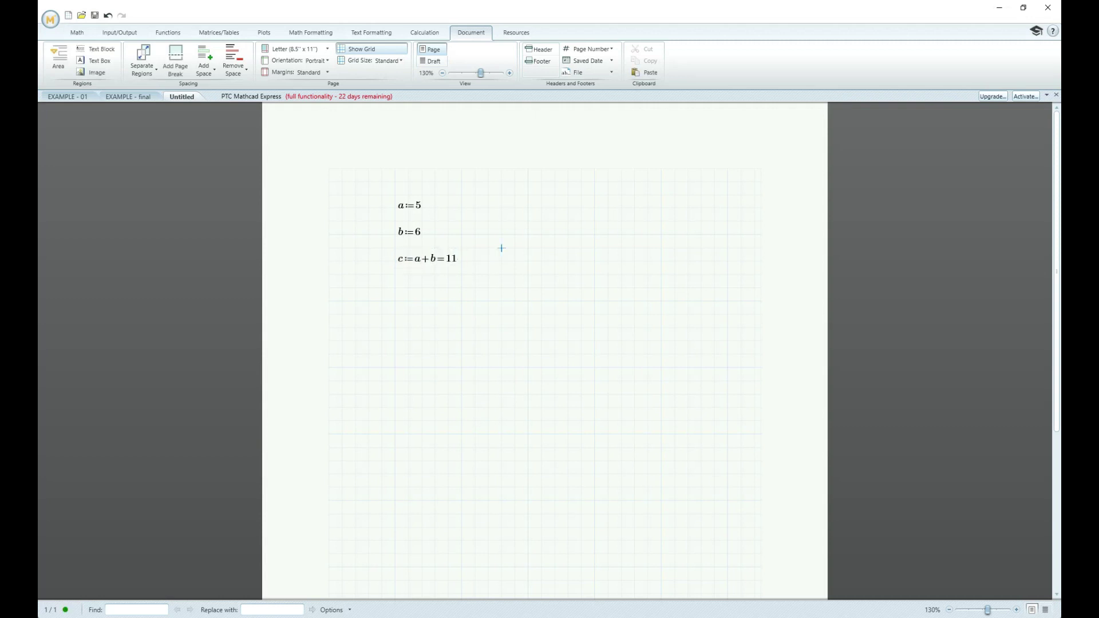
Step: Set the variable a to 10 so that the sum recalculates
click(418, 205)
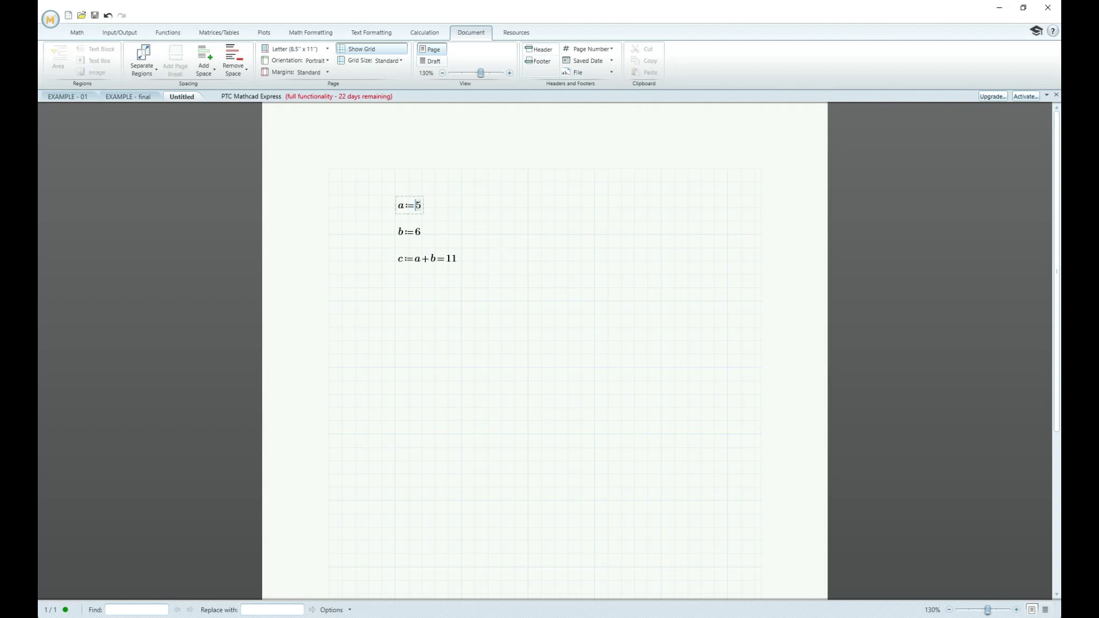
text(10)
click(514, 221)
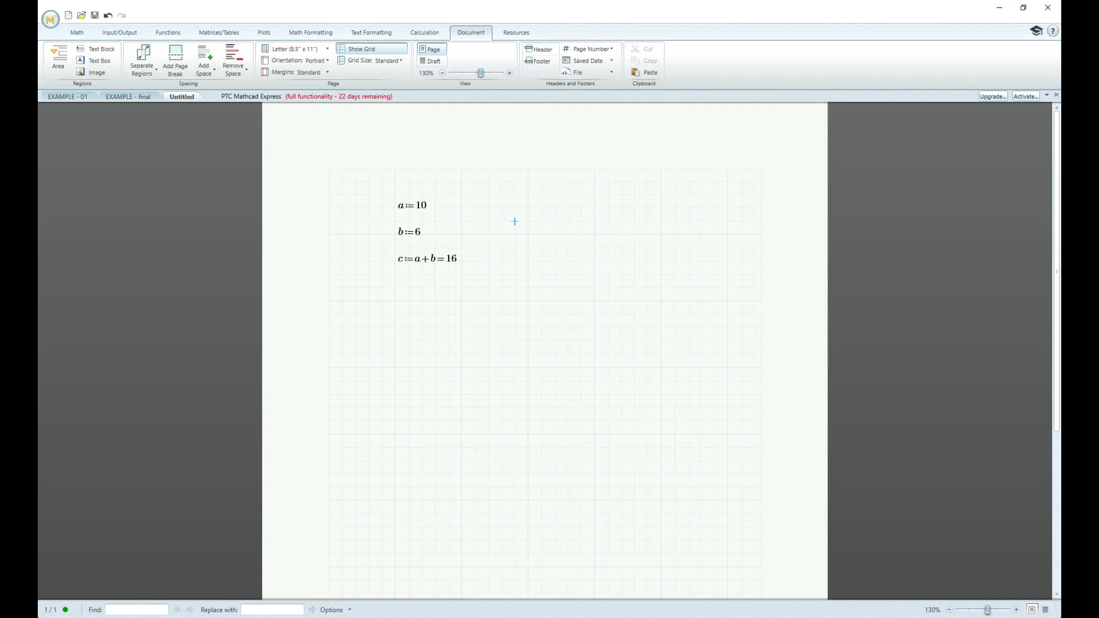
click(568, 302)
Step: Review the EXAMPLE - final worksheet, from the sketches and given values through the seismic force, clip force and screw connection checks
key(ctrl+shift+Tab)
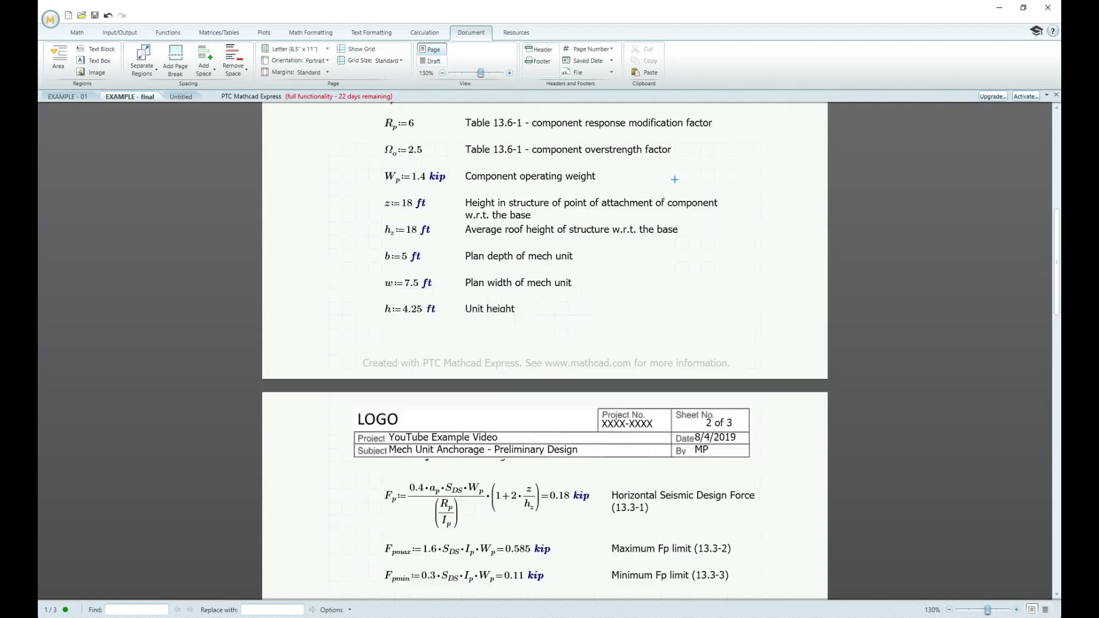
scroll(543, 349, up, 5)
scroll(543, 350, up, 3)
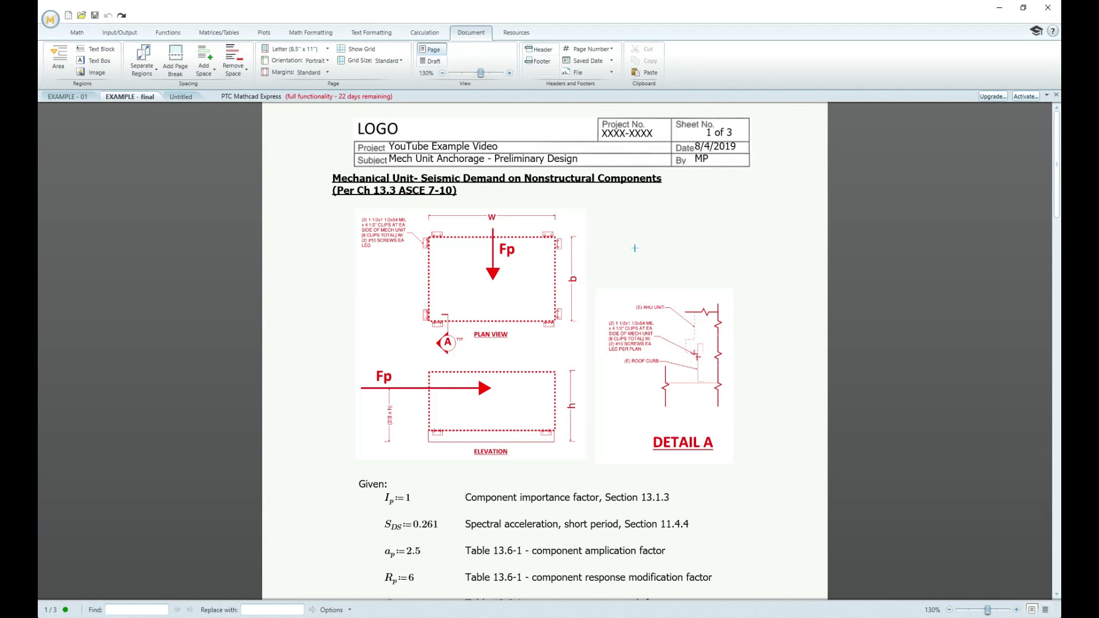
scroll(543, 349, down, 4)
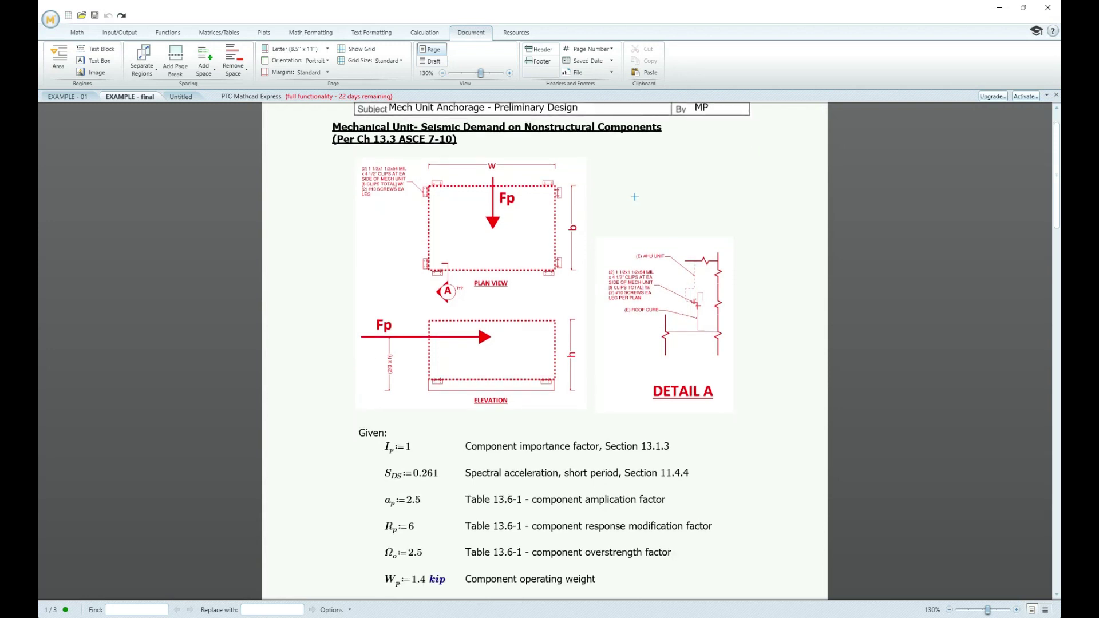
scroll(544, 350, down, 2)
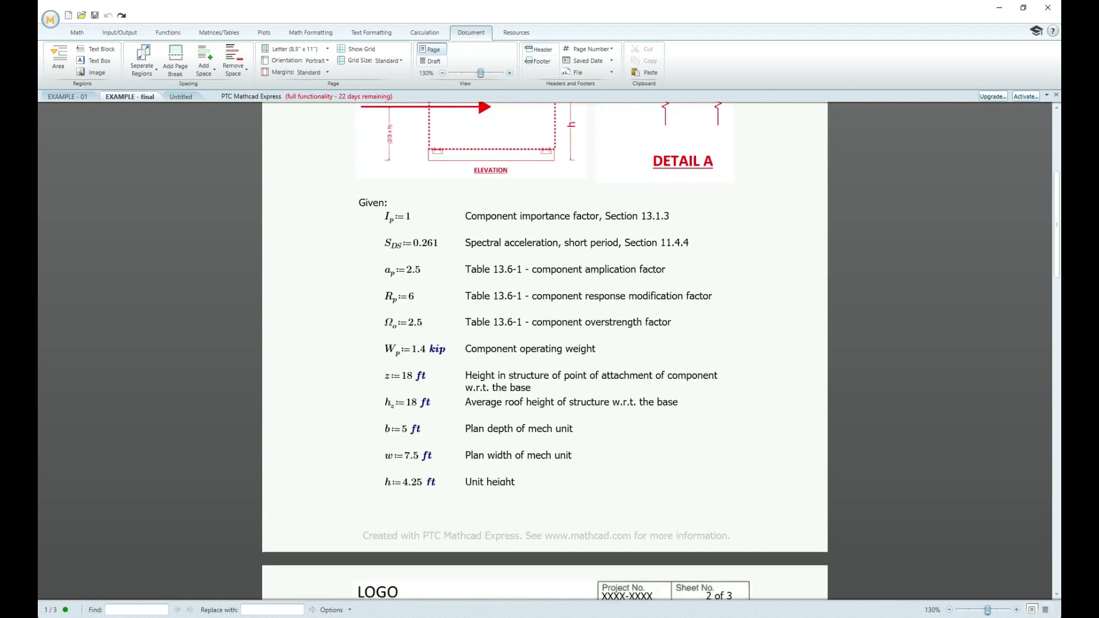
scroll(543, 349, down, 1)
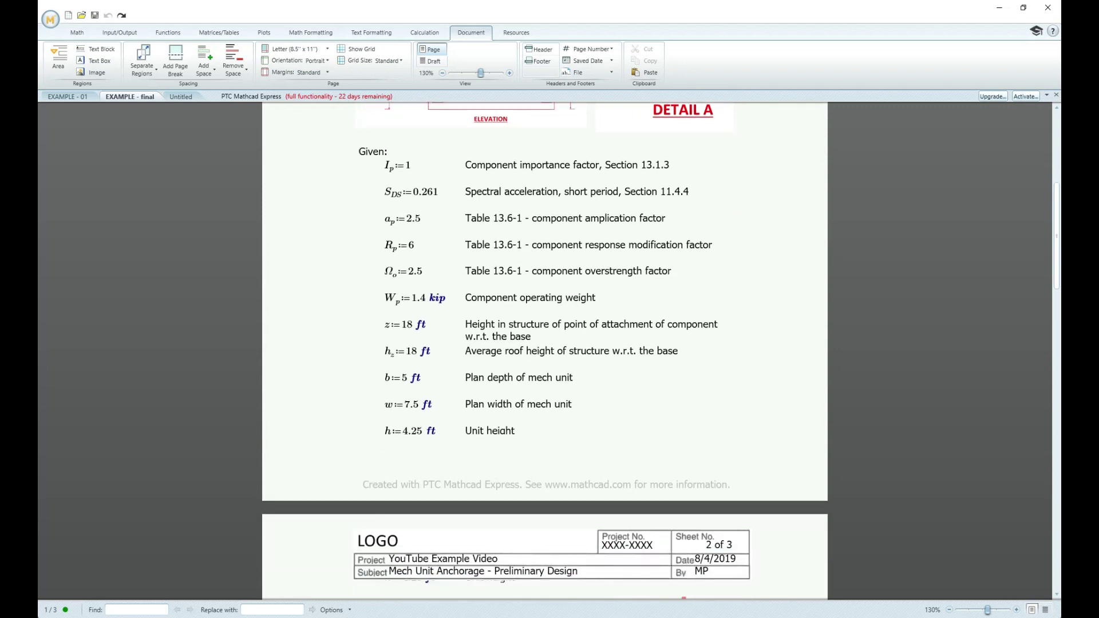
scroll(543, 350, up, 1)
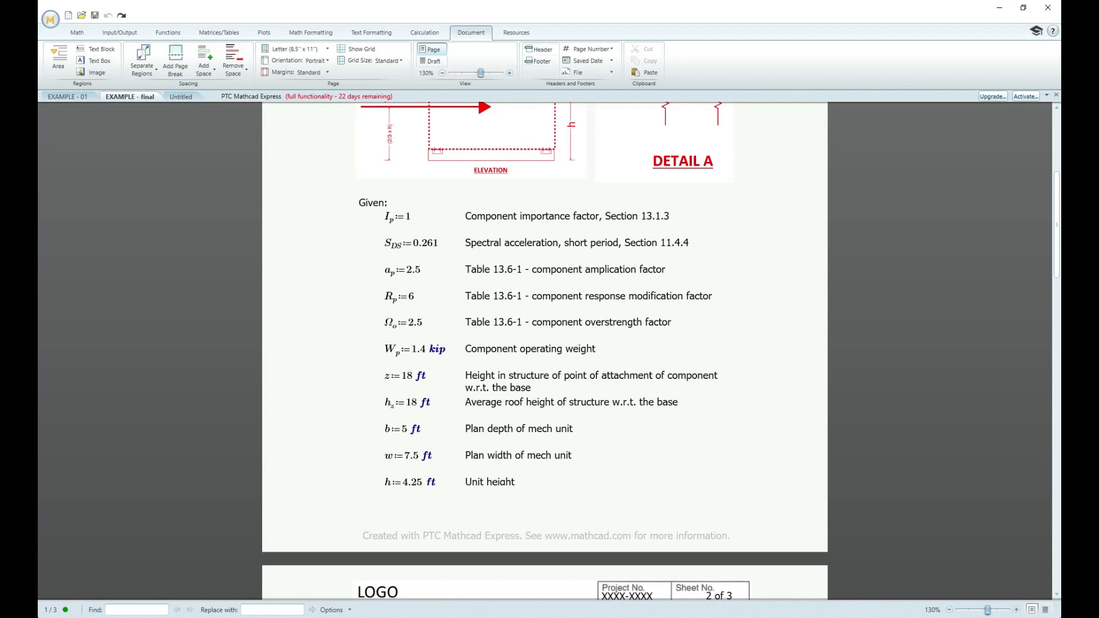
scroll(522, 471, down, 1)
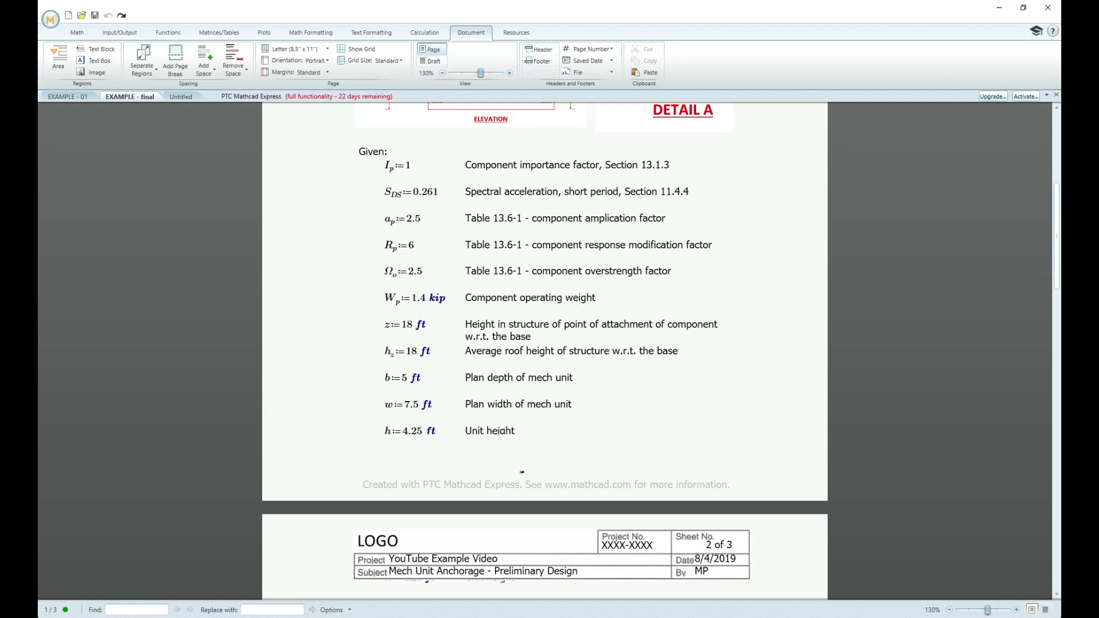
scroll(522, 471, down, 1)
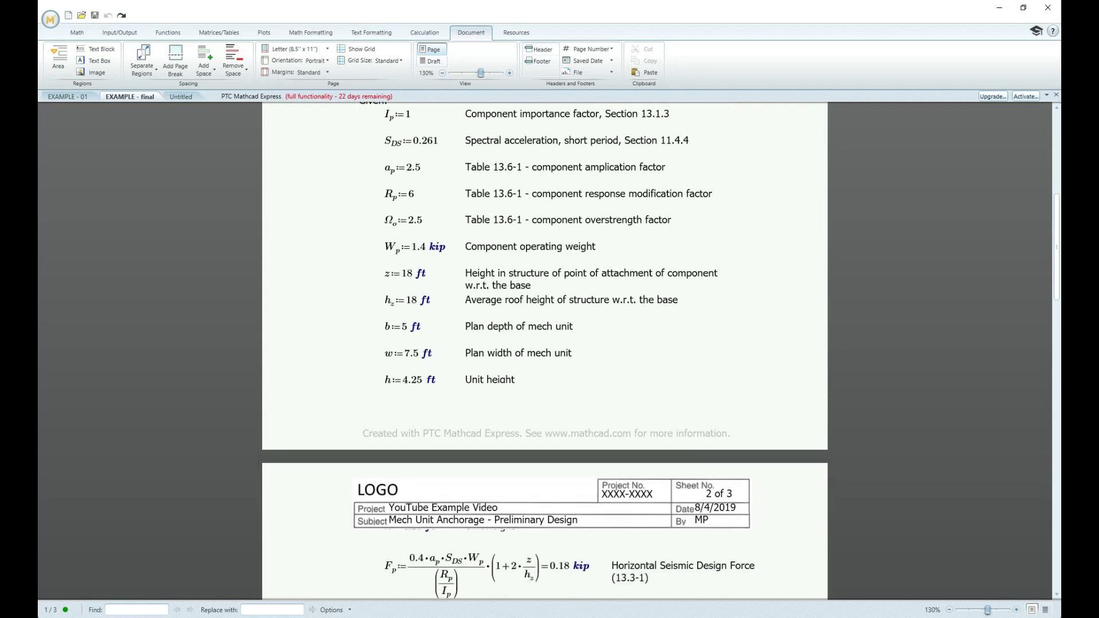
scroll(545, 350, down, 5)
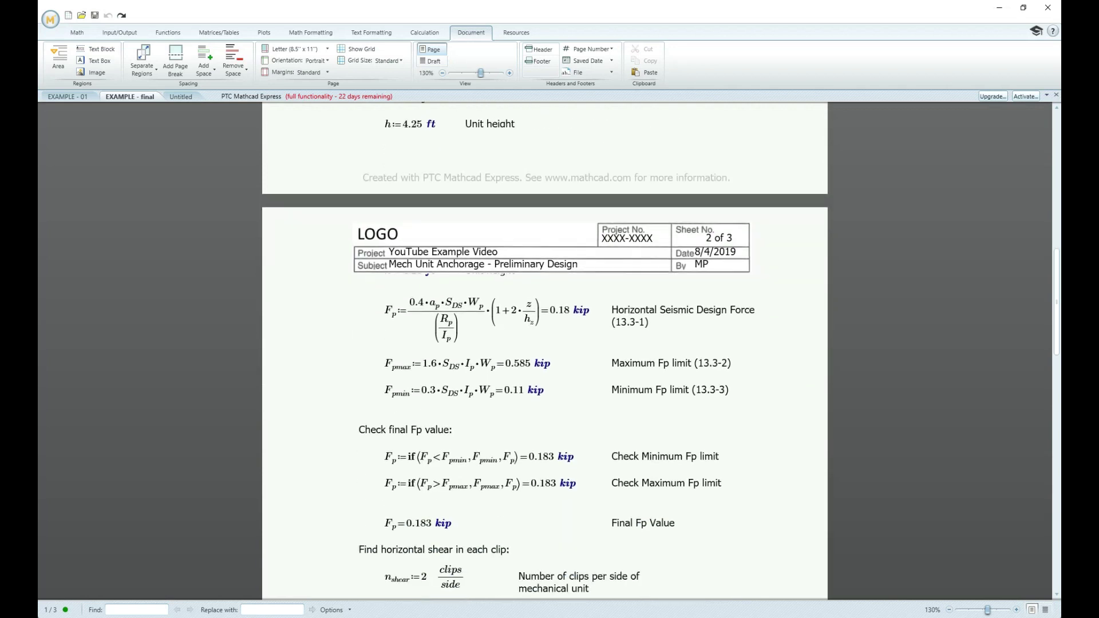
scroll(544, 351, down, 1)
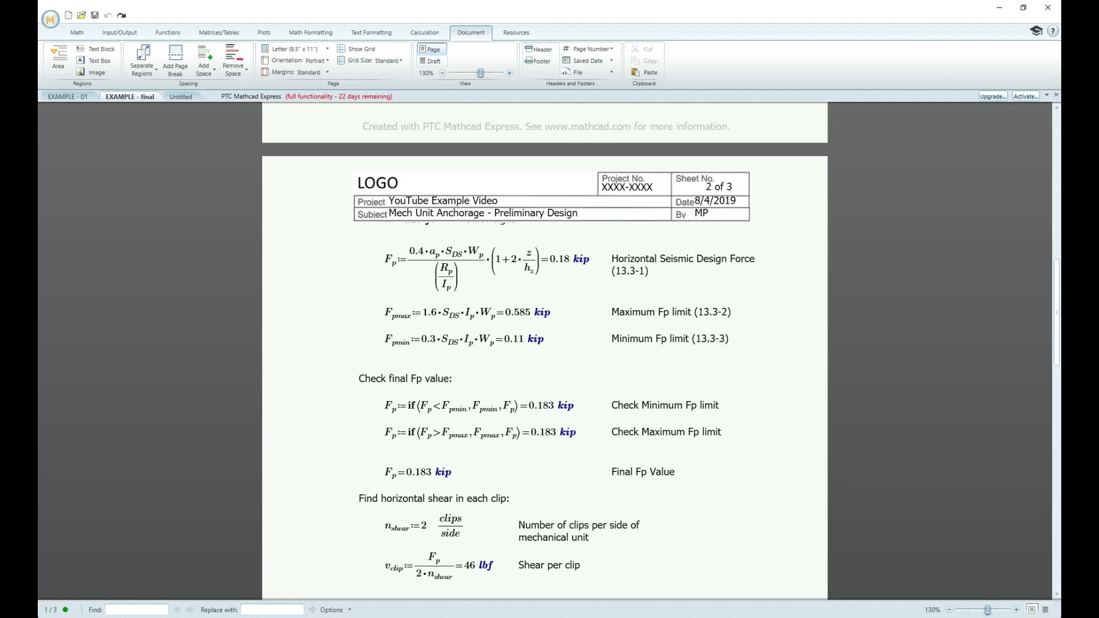
scroll(544, 351, down, 8)
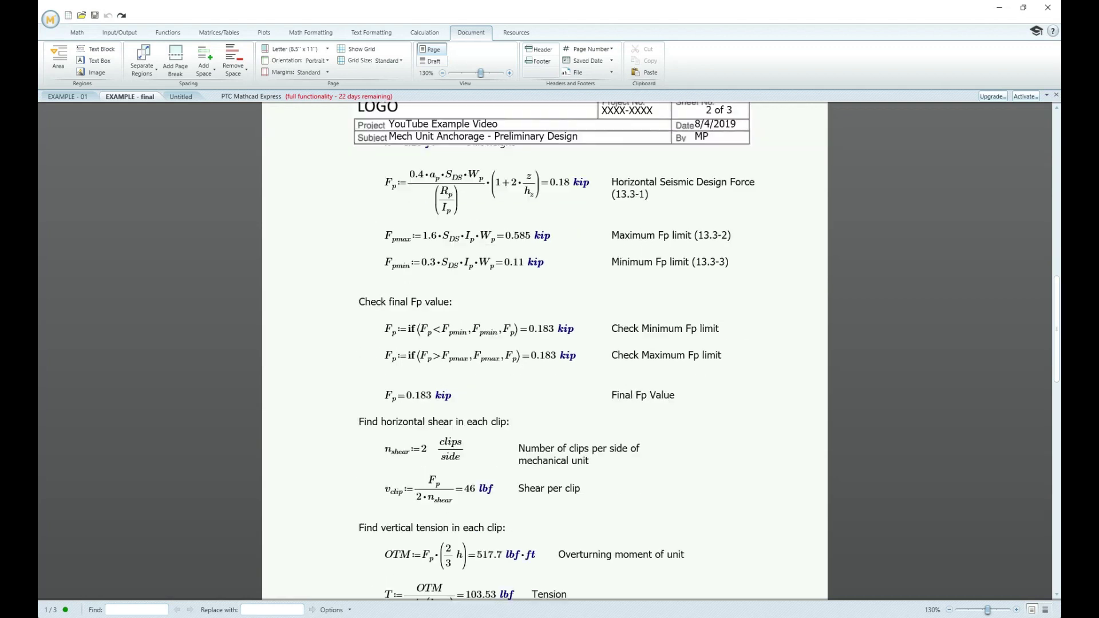
scroll(545, 350, down, 4)
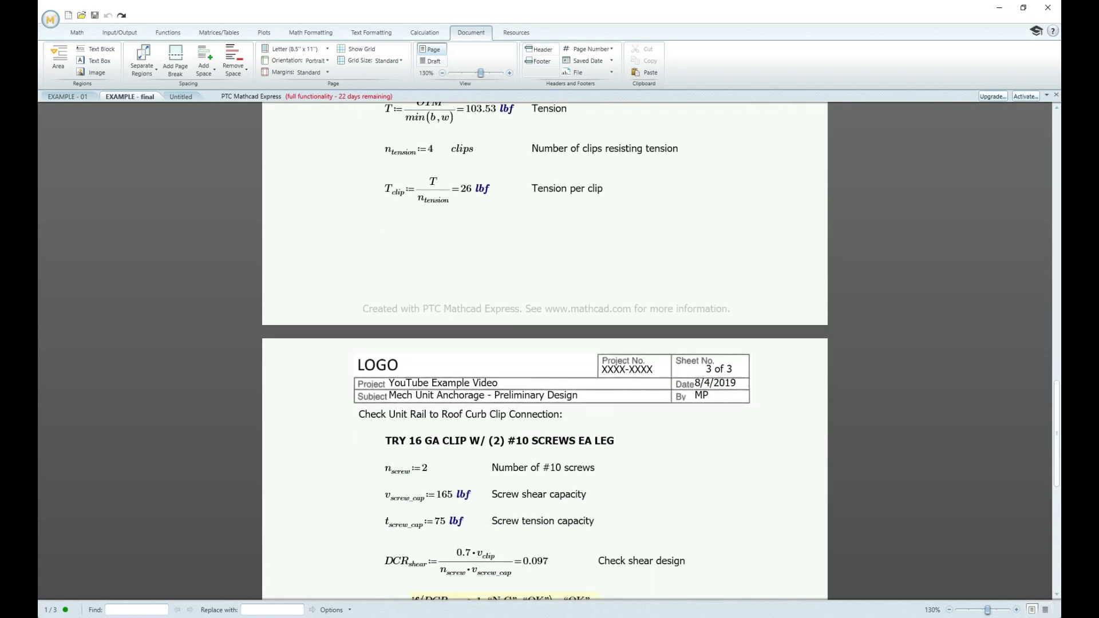
scroll(544, 351, down, 2)
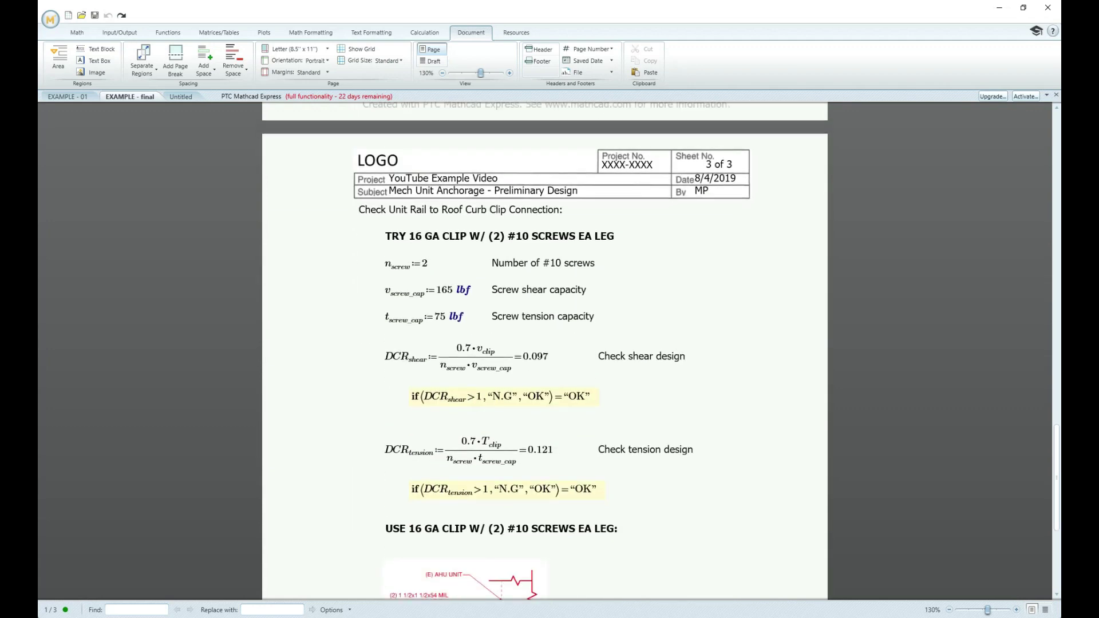
Step: Set the component operating weight Wp in the given values to 25 kip
scroll(544, 350, up, 13)
scroll(544, 350, up, 8)
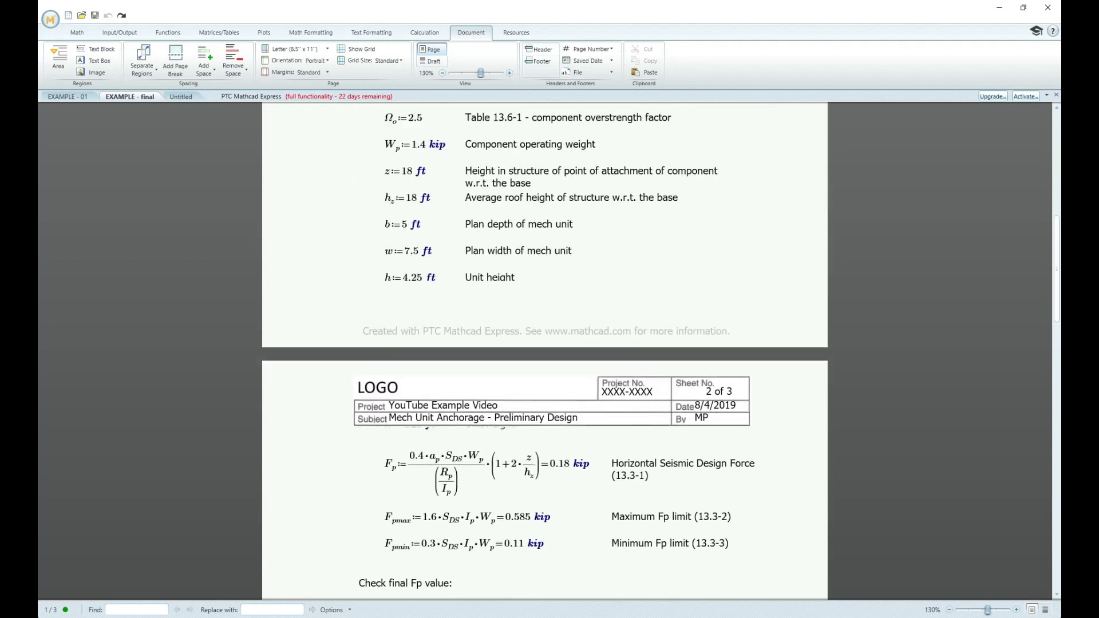
scroll(544, 350, up, 2)
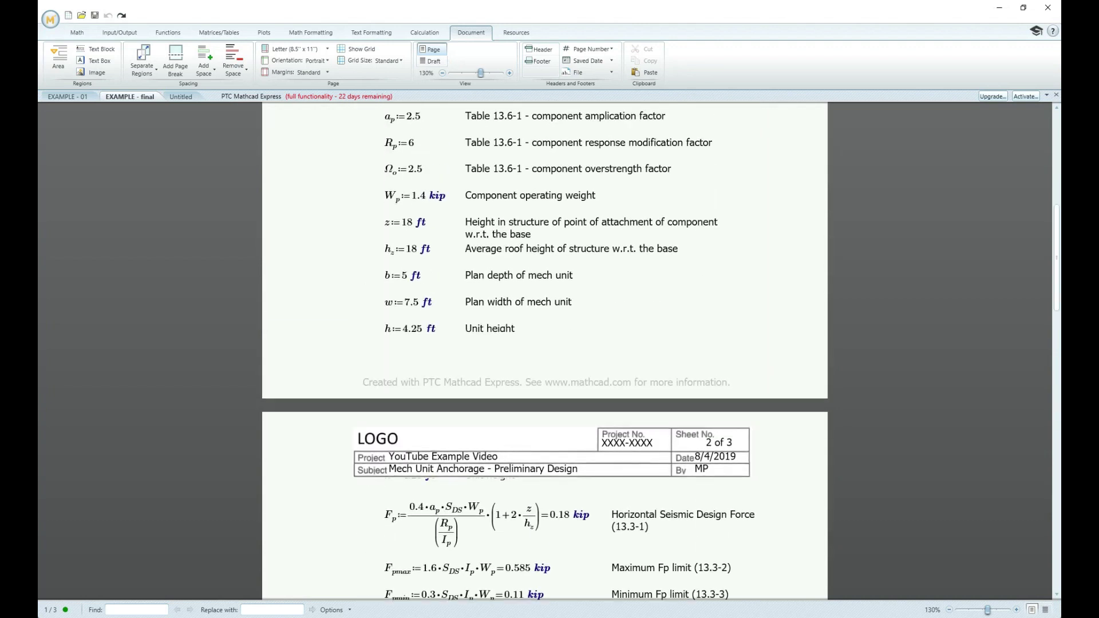
scroll(544, 351, down, 2)
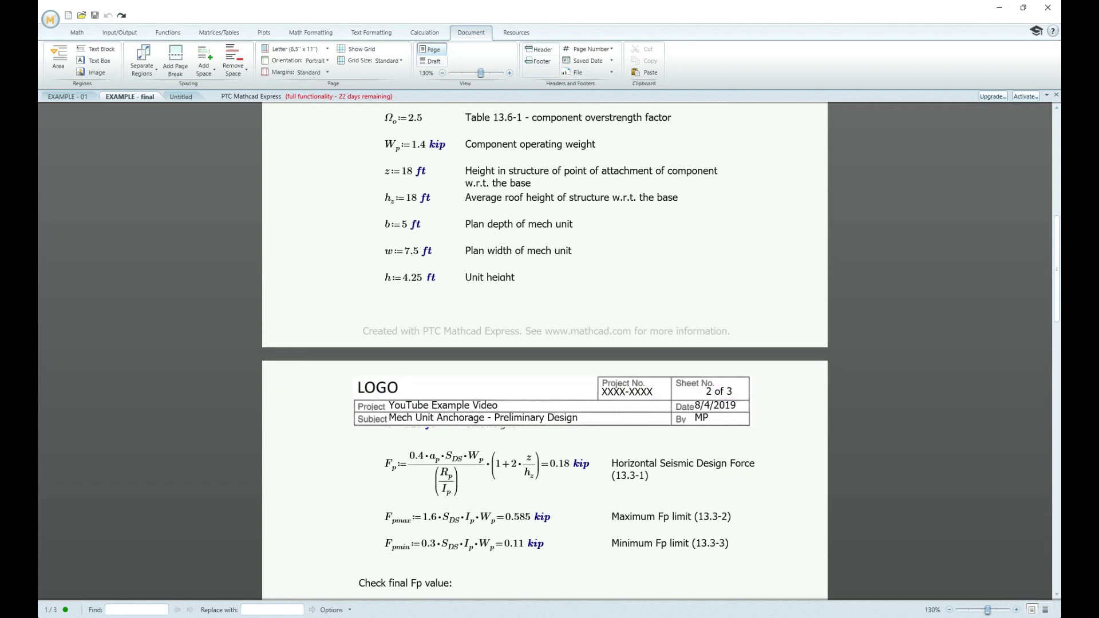
click(421, 144)
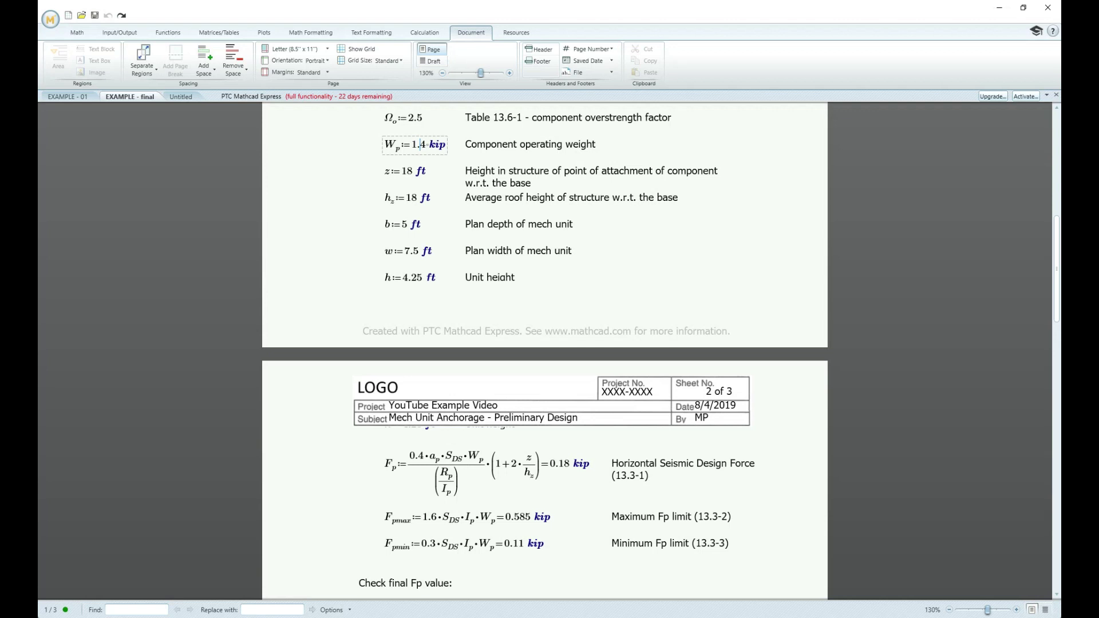
click(412, 145)
key(BackSpace)
key(BackSpace)
text(25)
click(635, 253)
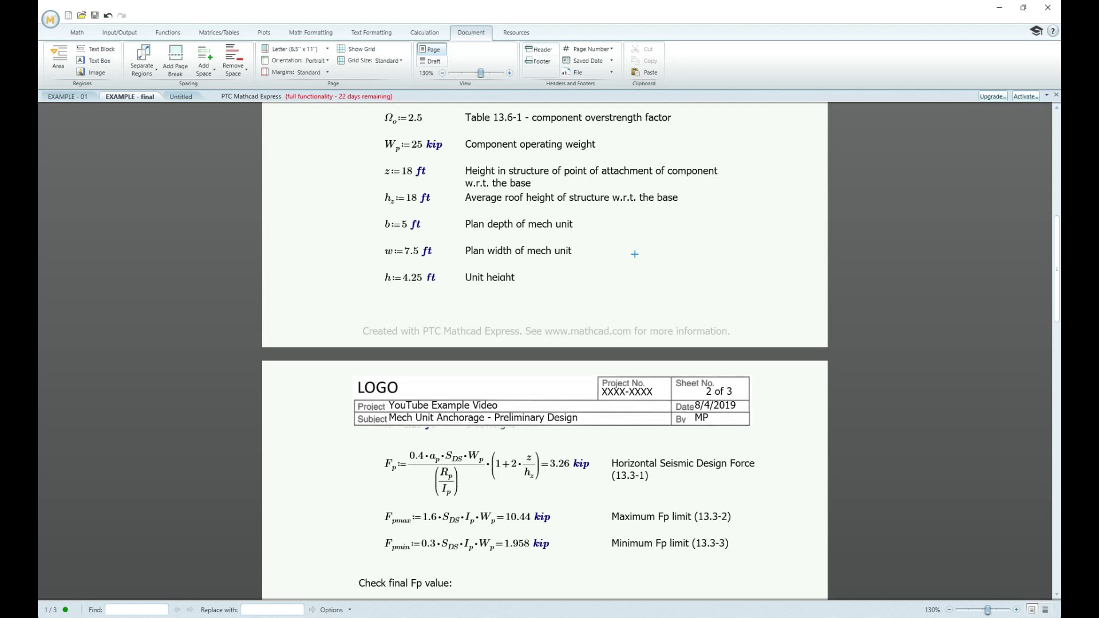
Step: Set the component operating weight Wp back to 1.4 kip
click(634, 240)
double_click(416, 144)
text(1.)
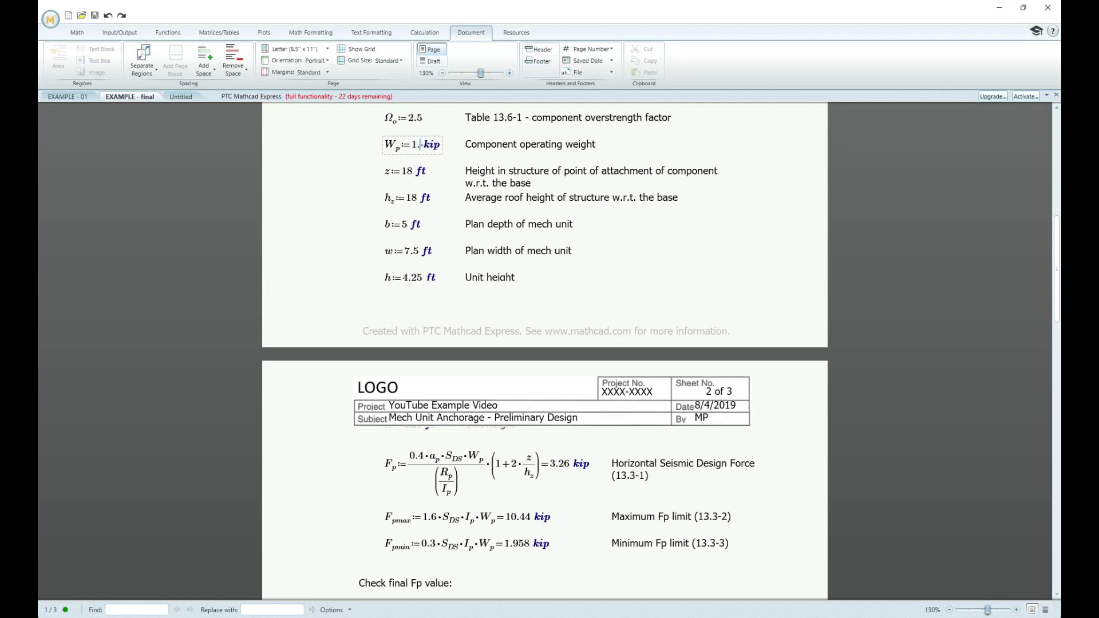
text(4)
click(648, 241)
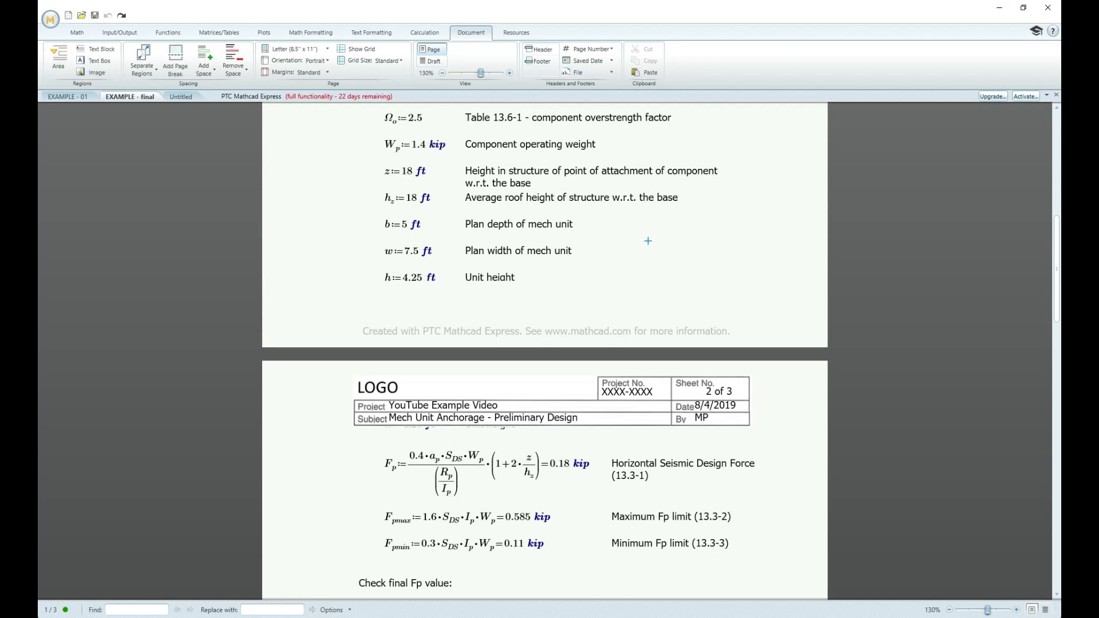
Step: Review the unit sketches, the given design parameters and the horizontal seismic force equations of the worksheet
scroll(543, 343, up, 4)
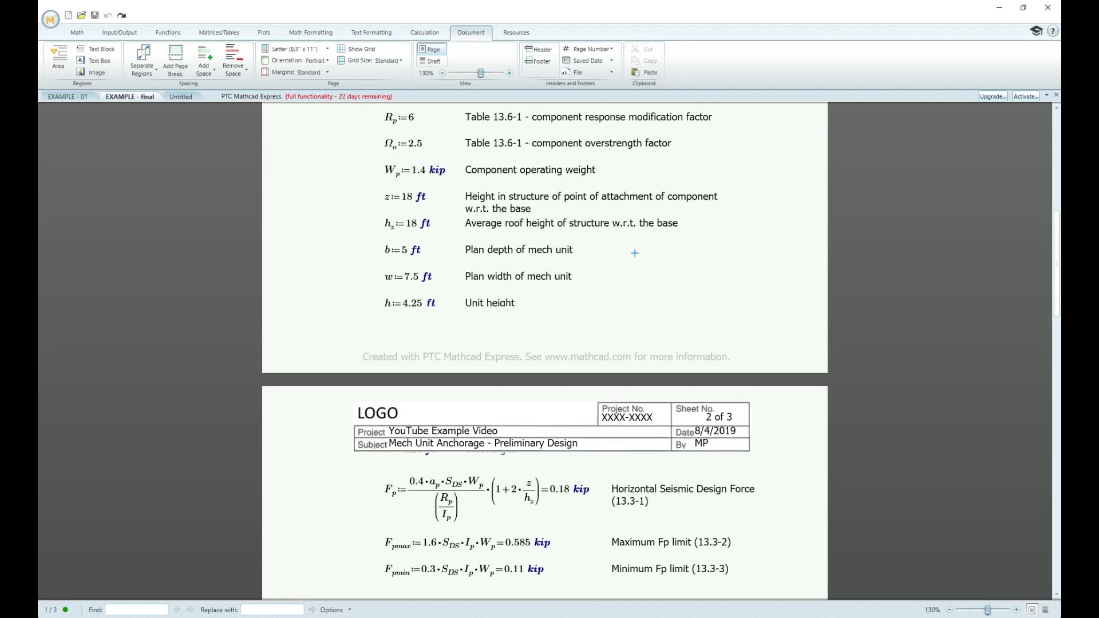
scroll(543, 343, up, 10)
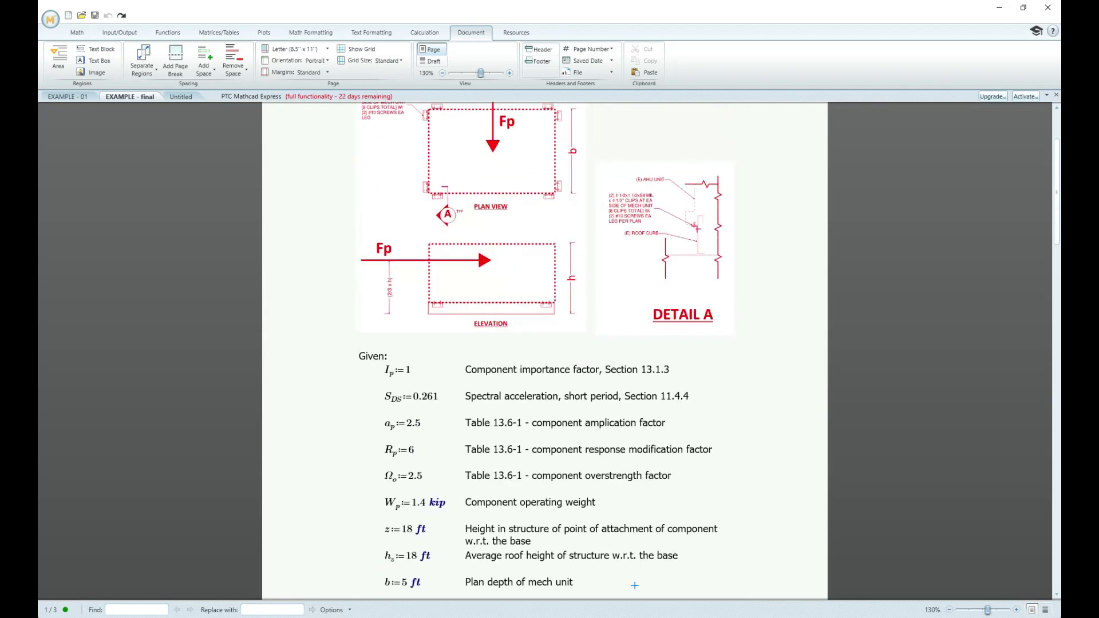
scroll(543, 344, up, 3)
scroll(544, 344, down, 10)
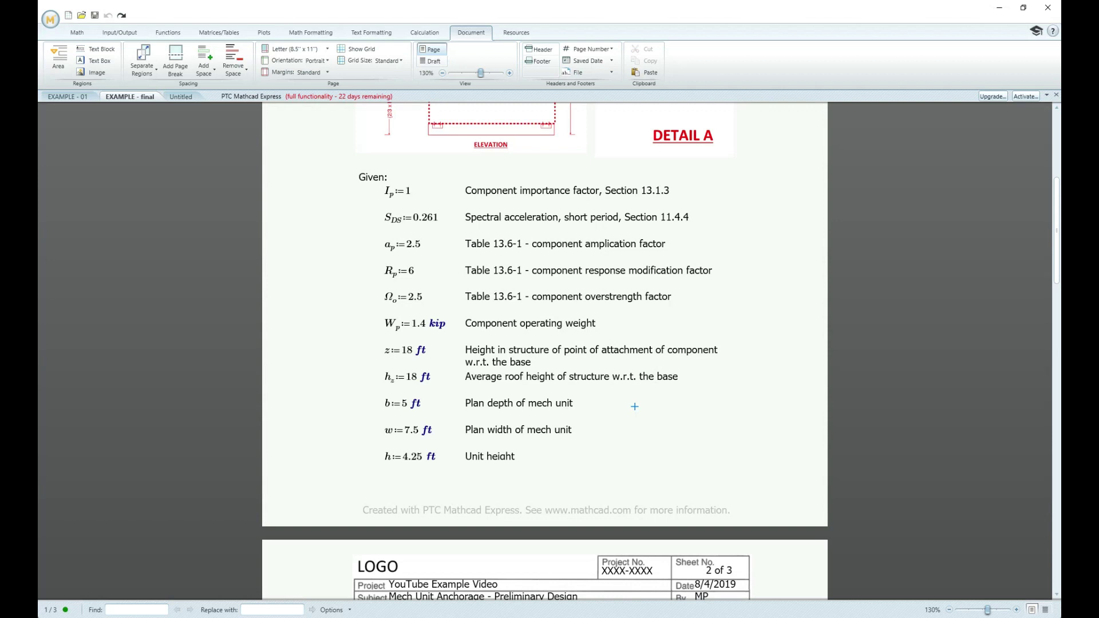
scroll(544, 343, down, 2)
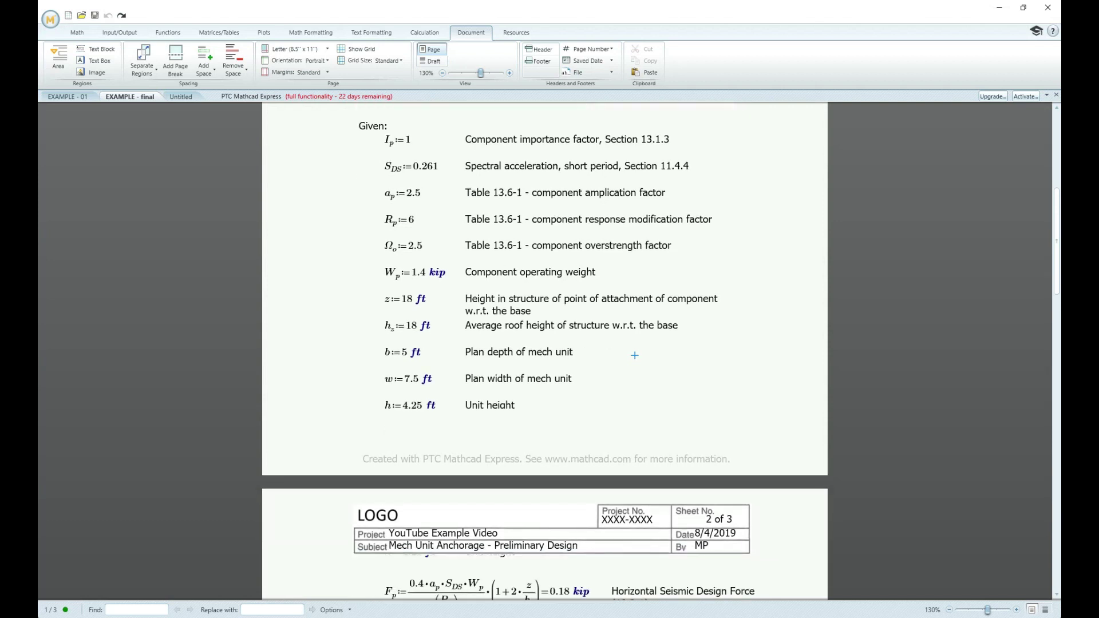
scroll(544, 343, down, 8)
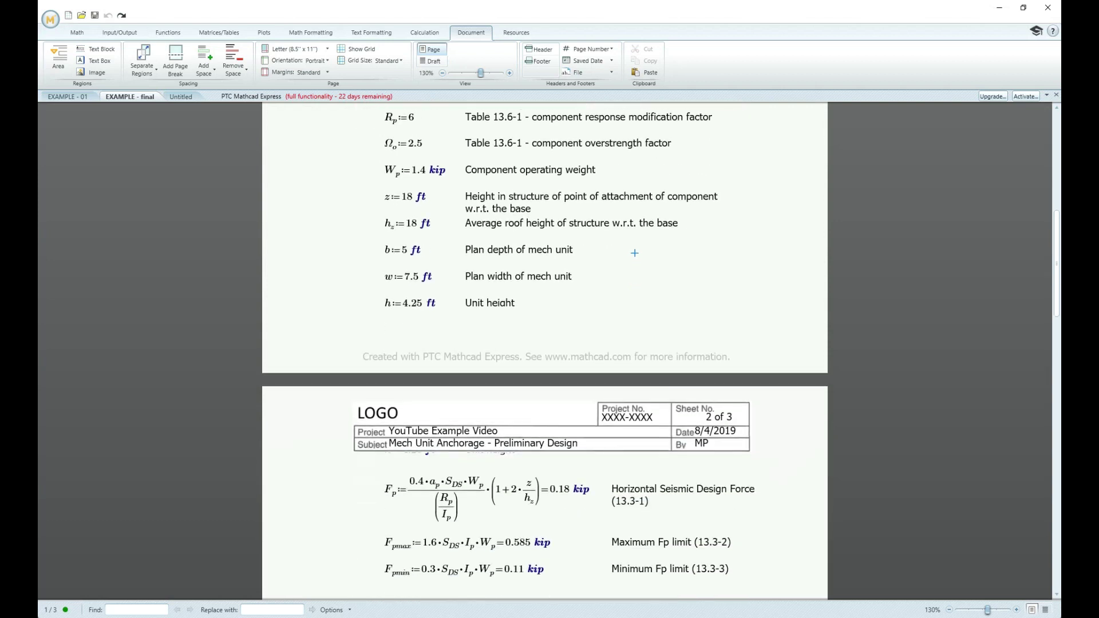
Step: Examine the given parameters, seismic force limits, clip shear and tension calculations, and the unit rail to roof curb clip connection checks
scroll(544, 344, up, 6)
scroll(543, 343, up, 3)
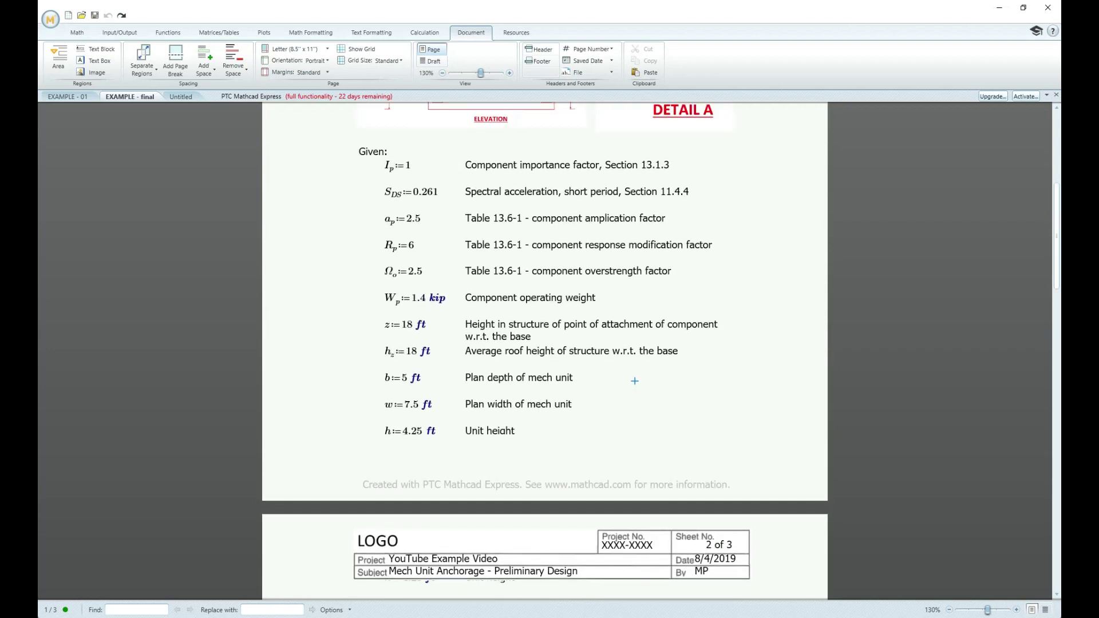
scroll(635, 380, up, 11)
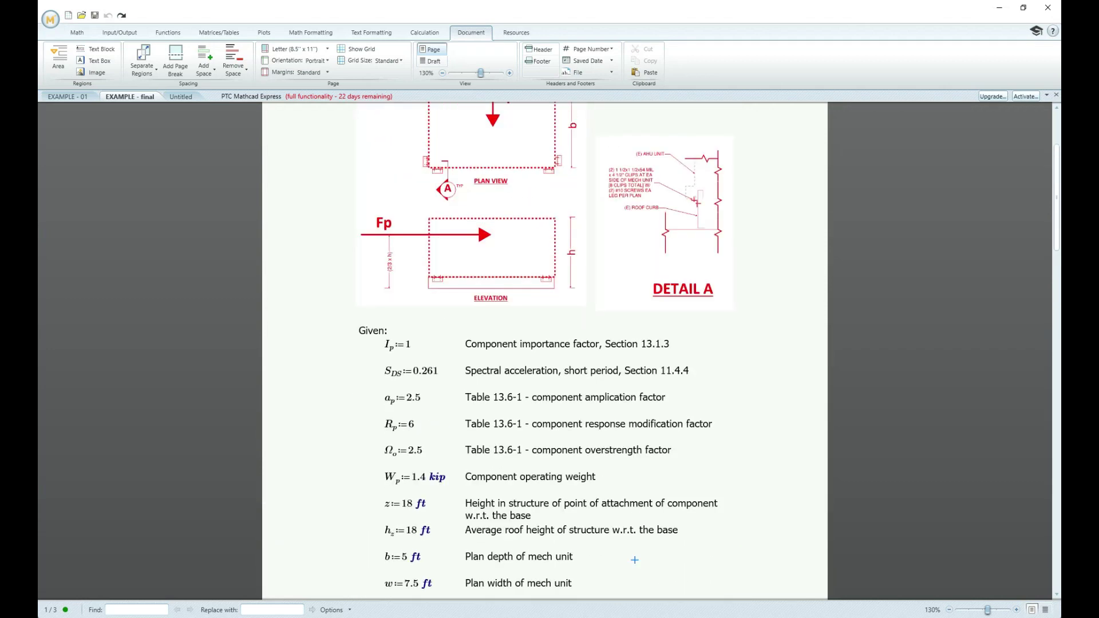
scroll(635, 534, down, 5)
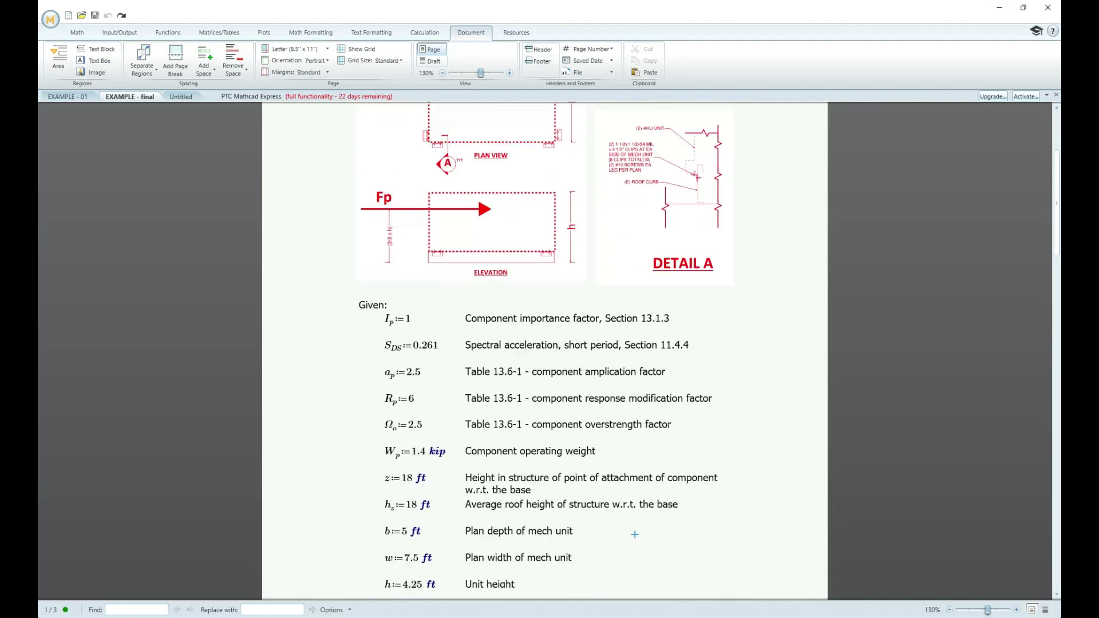
scroll(634, 534, down, 2)
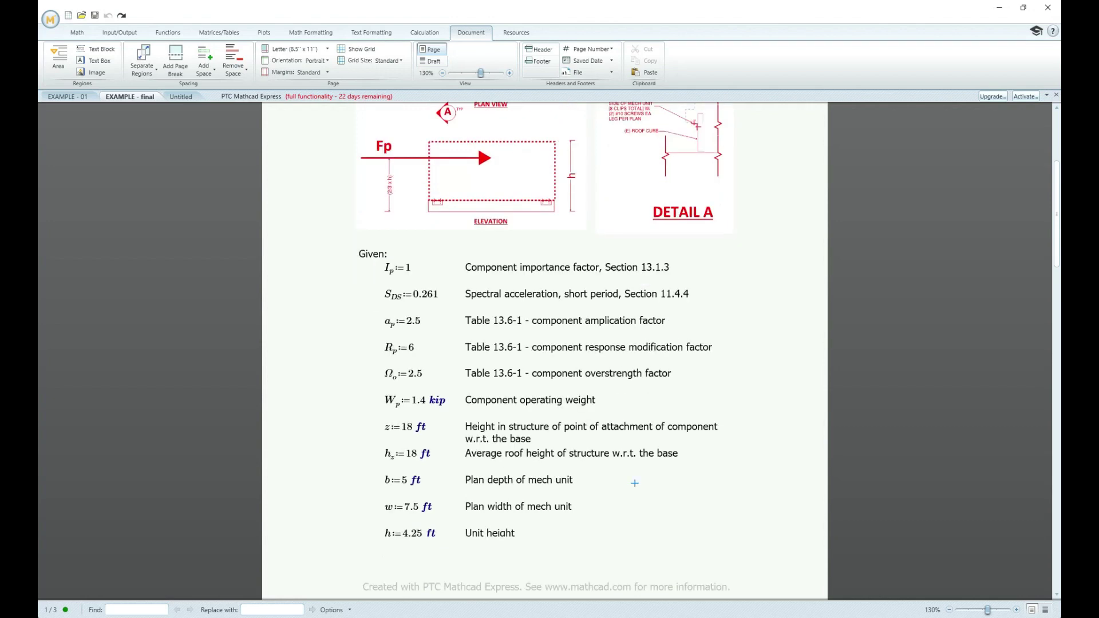
scroll(635, 483, down, 20)
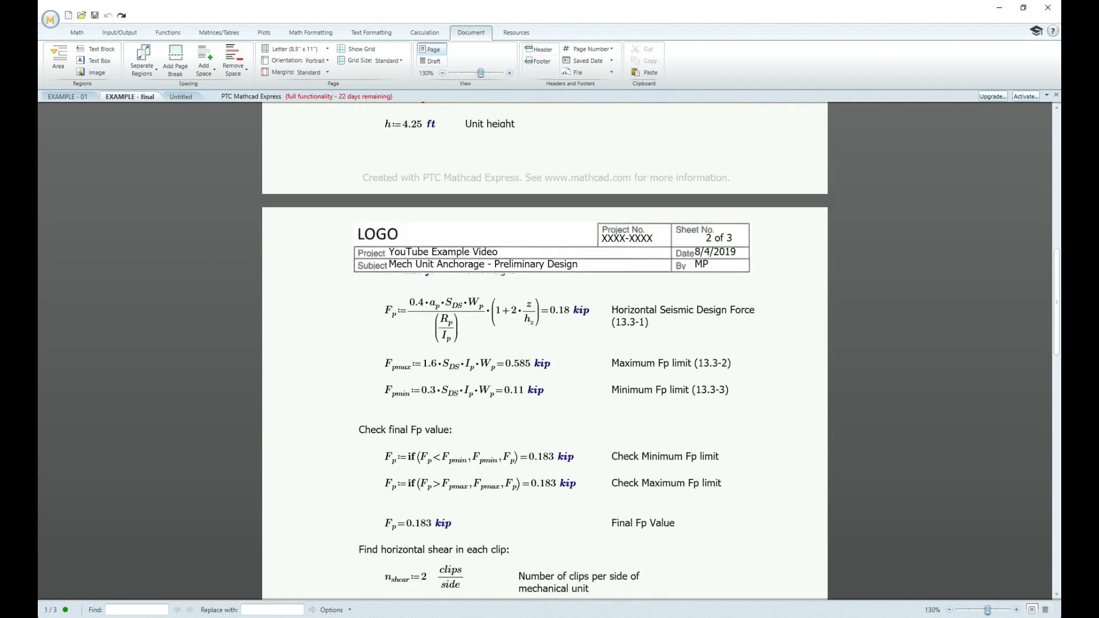
scroll(545, 351, down, 4)
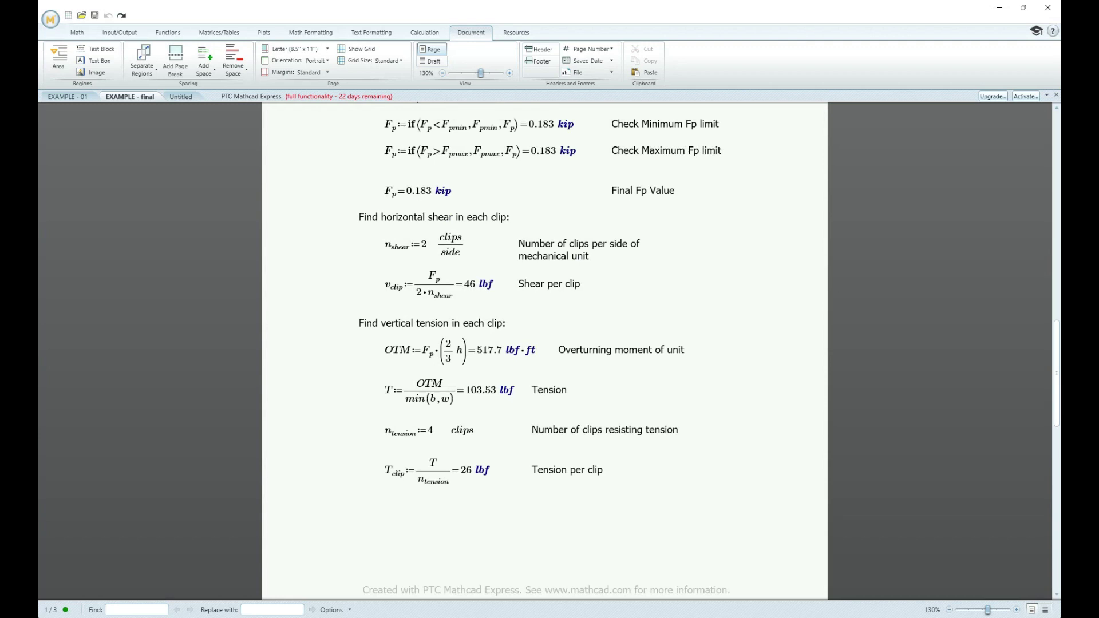
scroll(544, 351, down, 20)
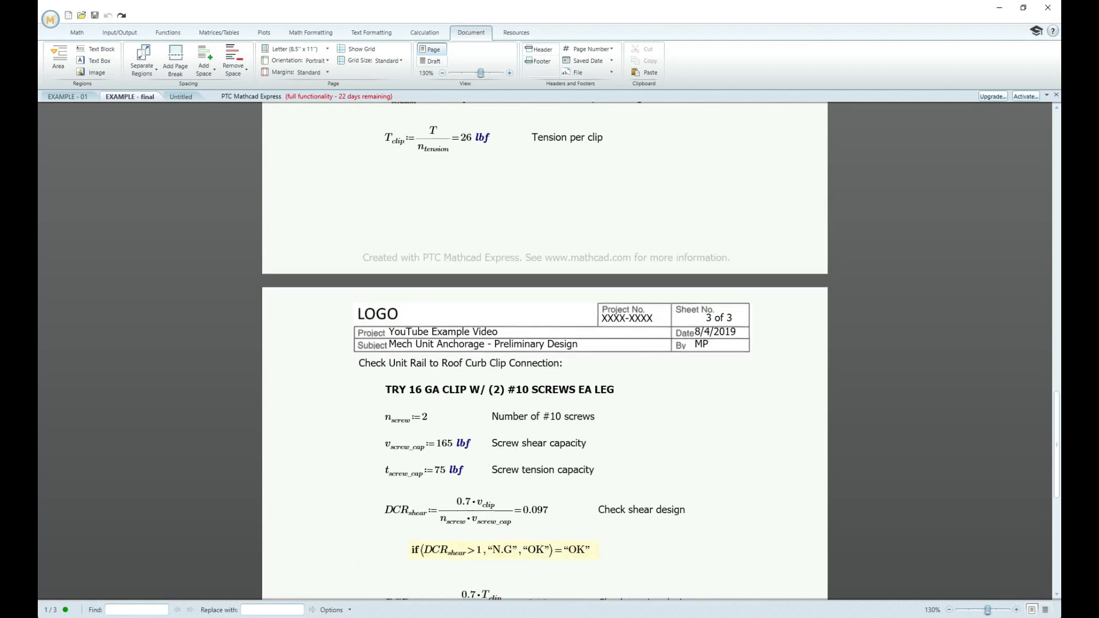
scroll(544, 351, down, 1)
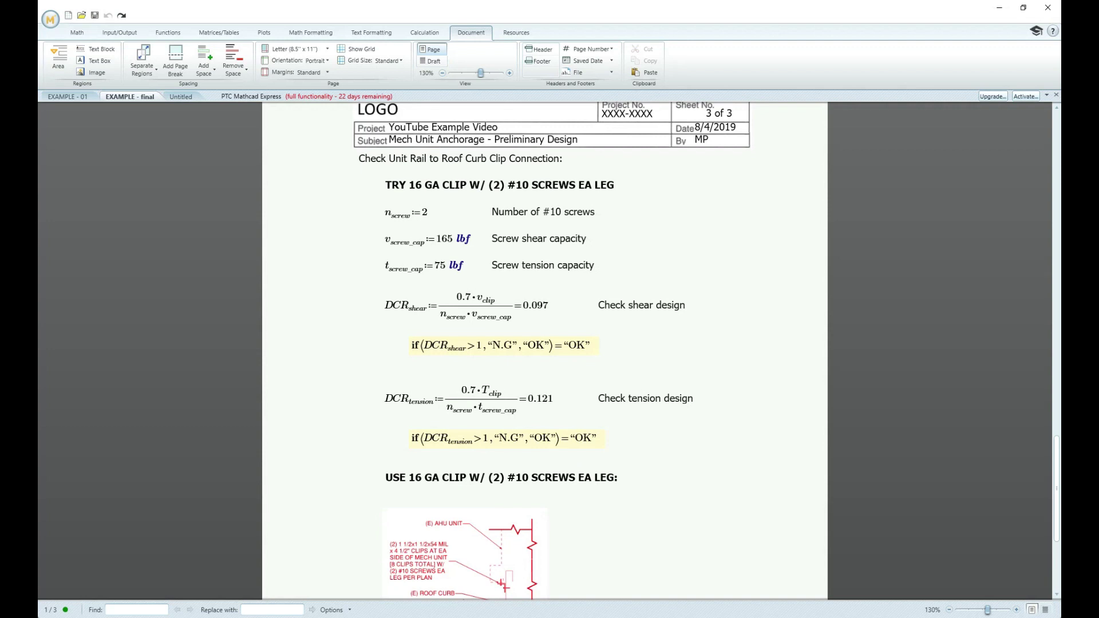
scroll(544, 351, up, 3)
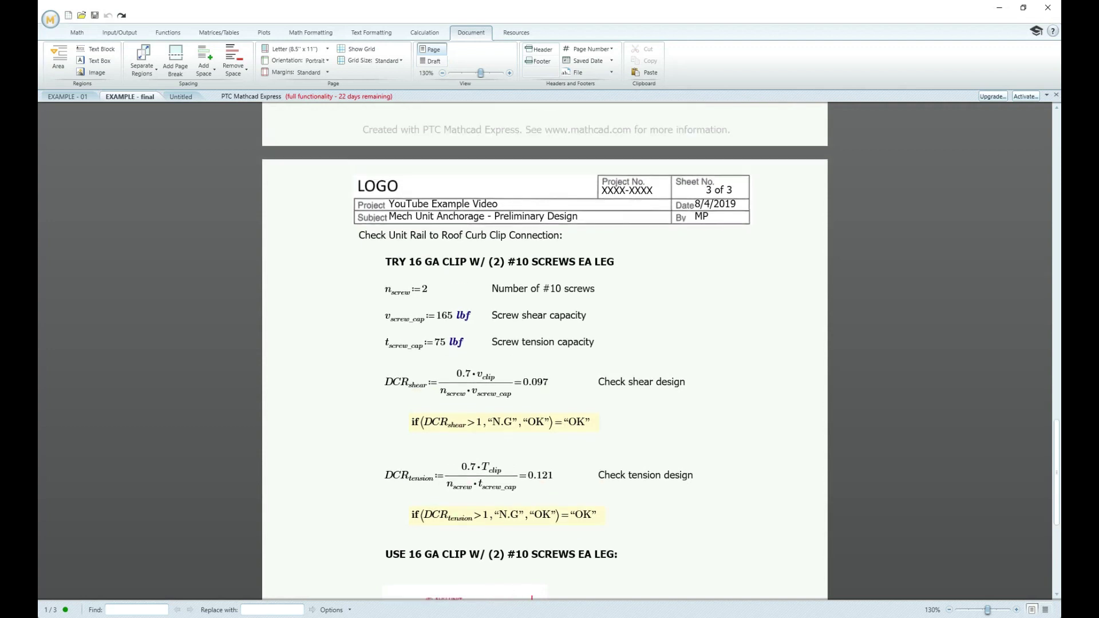
scroll(544, 351, up, 1)
scroll(544, 350, down, 1)
scroll(545, 351, down, 8)
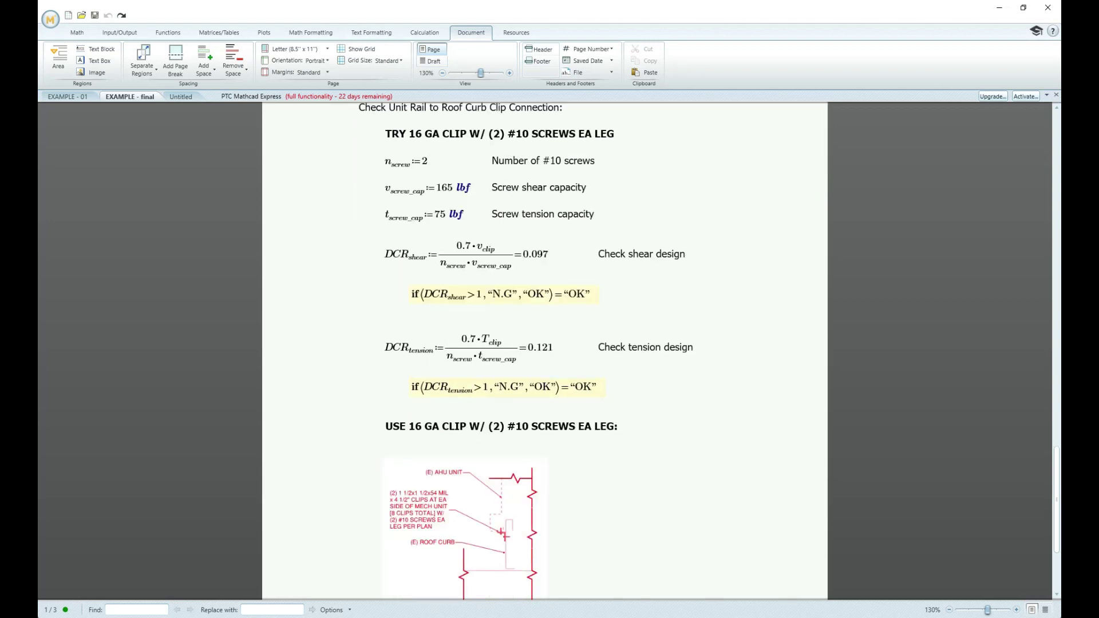
scroll(544, 350, down, 4)
Step: Read through all three worksheet sheets again, from the title and sketches to the clip connection detail at the end
scroll(545, 351, up, 20)
scroll(544, 343, up, 5)
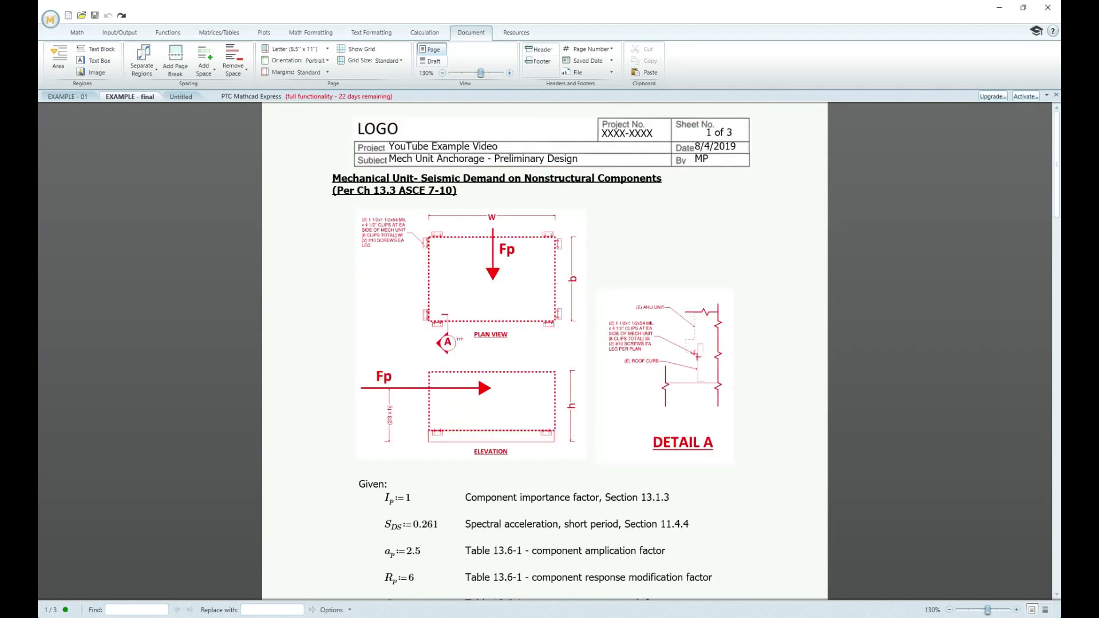
scroll(544, 344, down, 1)
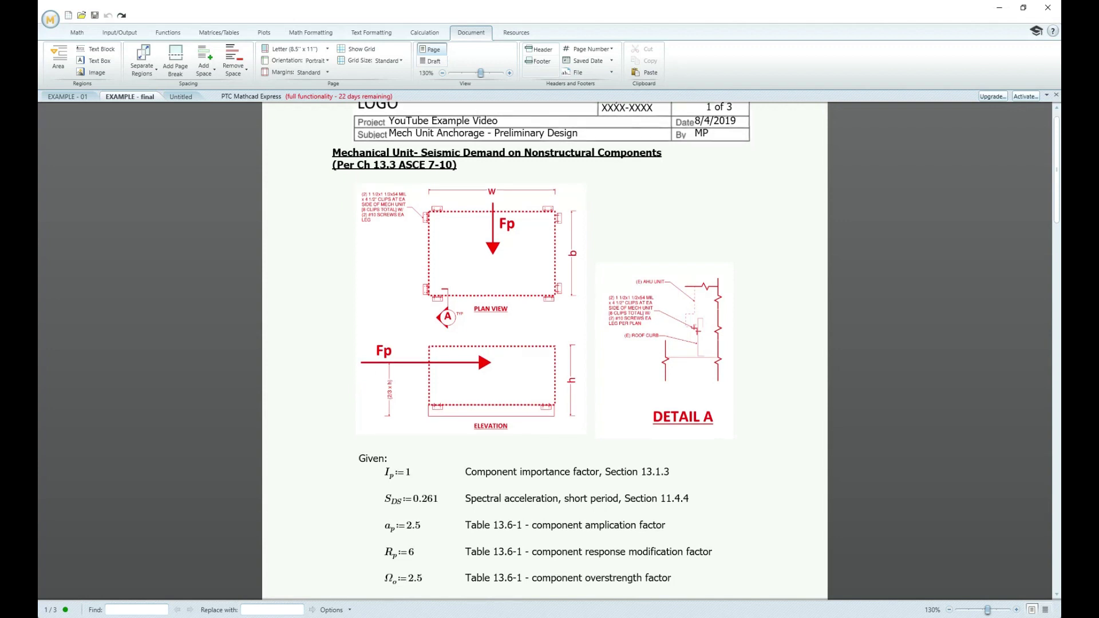
scroll(544, 344, down, 3)
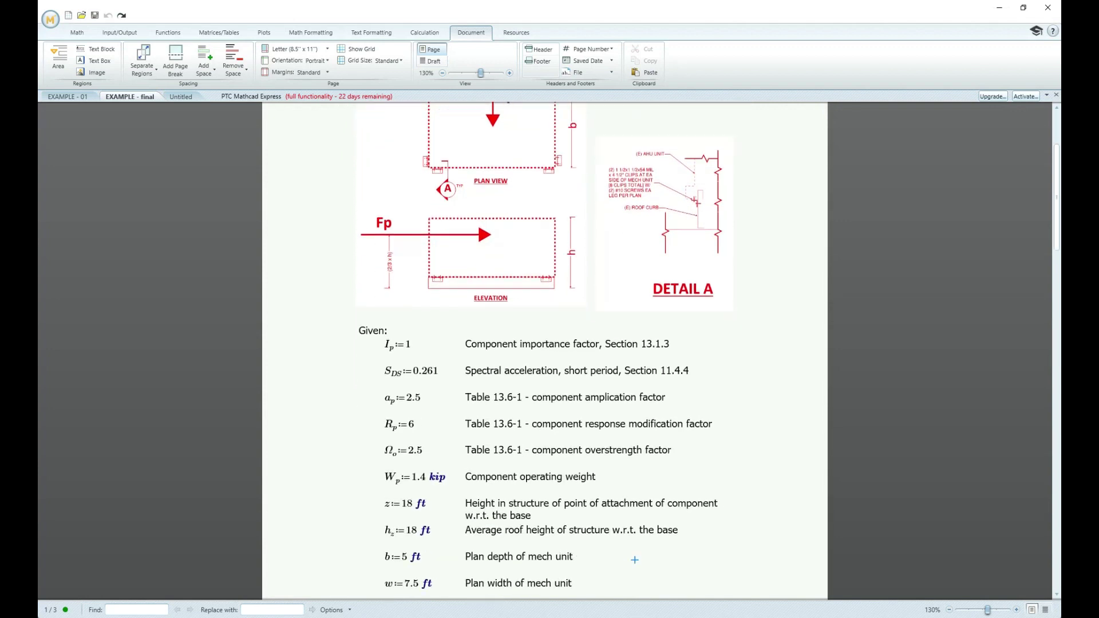
scroll(543, 343, down, 1)
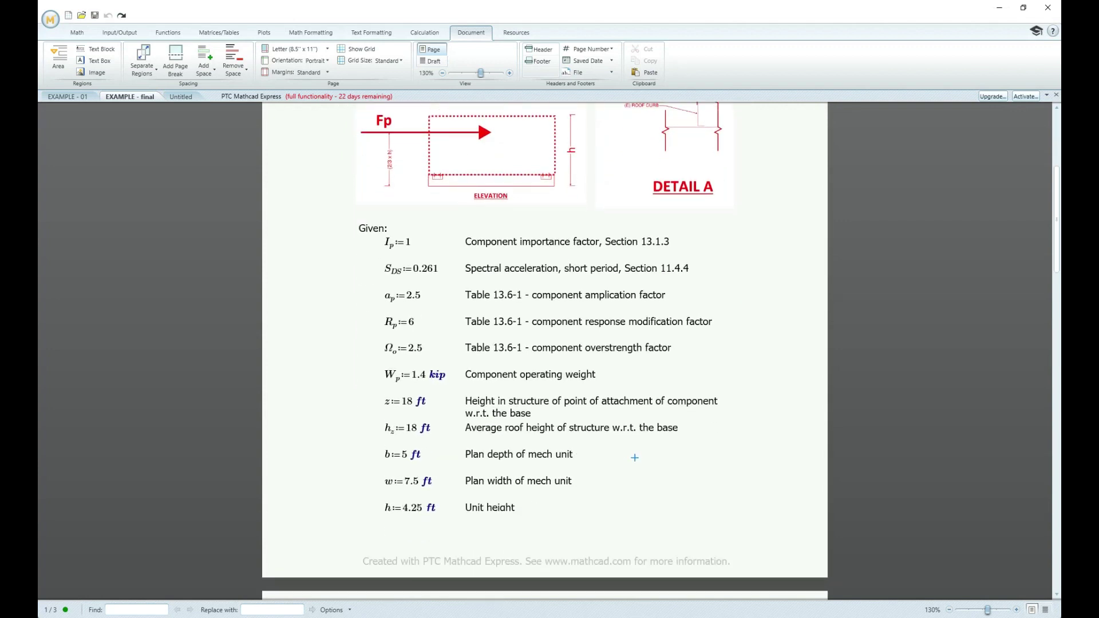
scroll(543, 343, down, 3)
scroll(634, 381, down, 6)
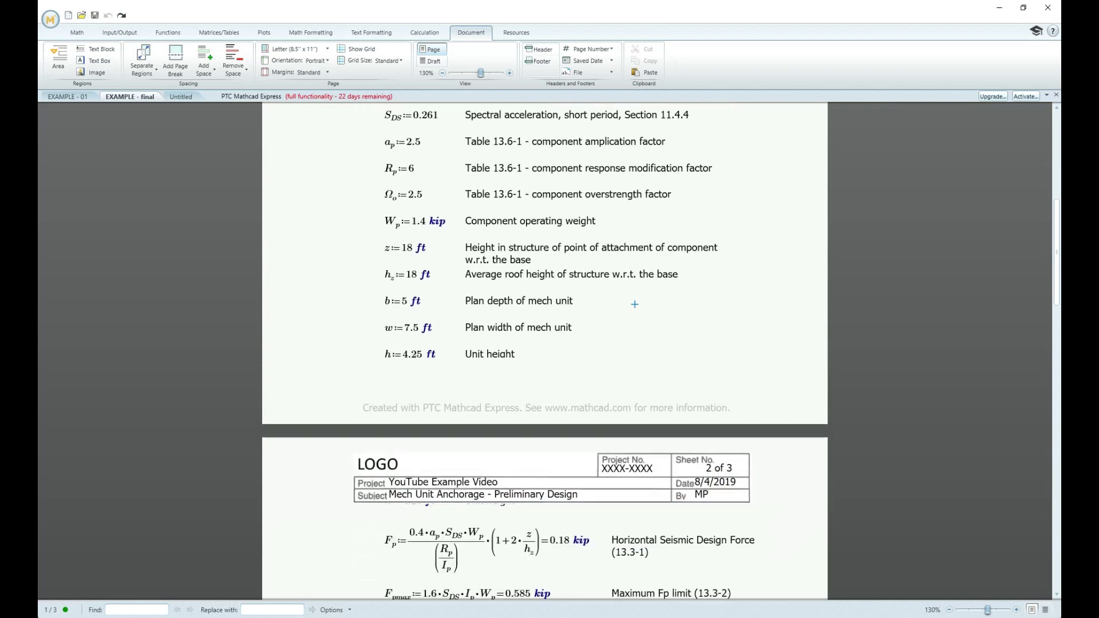
scroll(544, 344, down, 1)
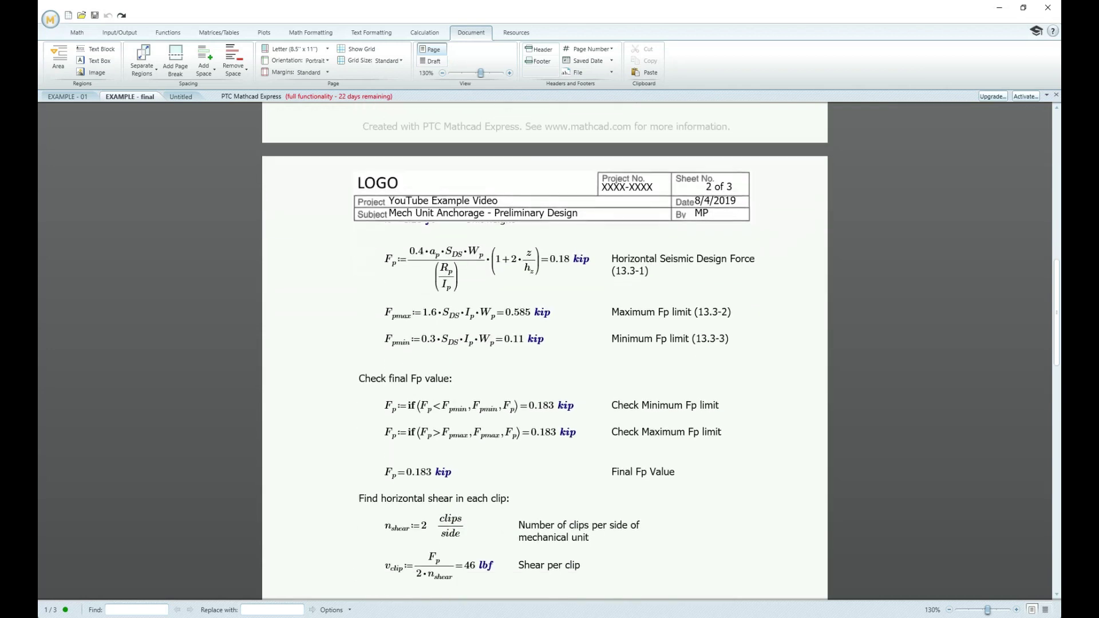
scroll(544, 344, down, 1)
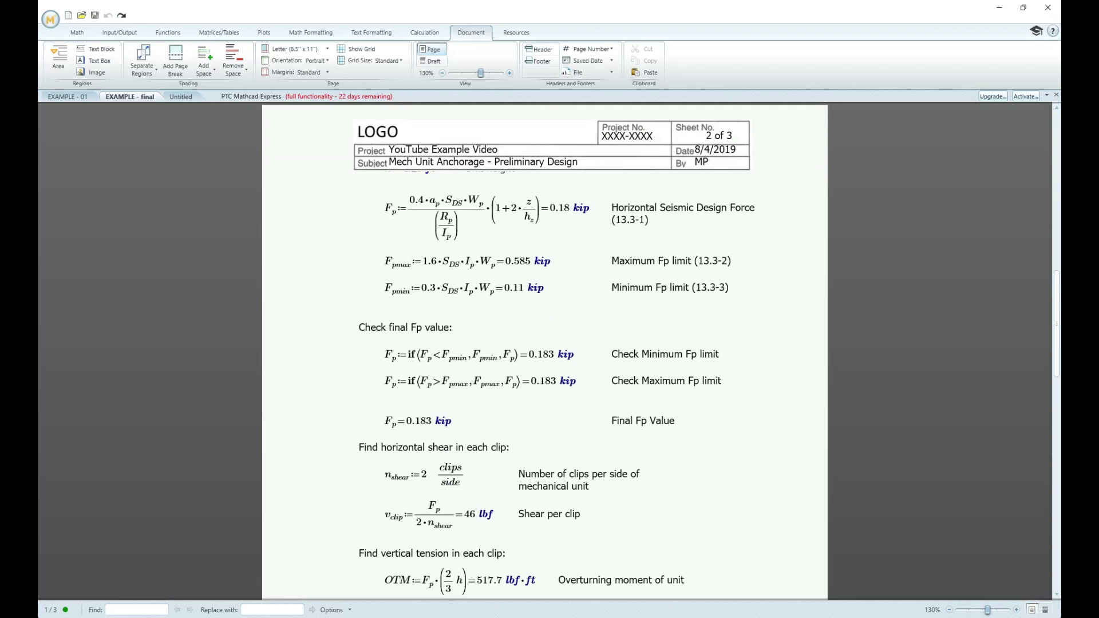
scroll(543, 343, down, 5)
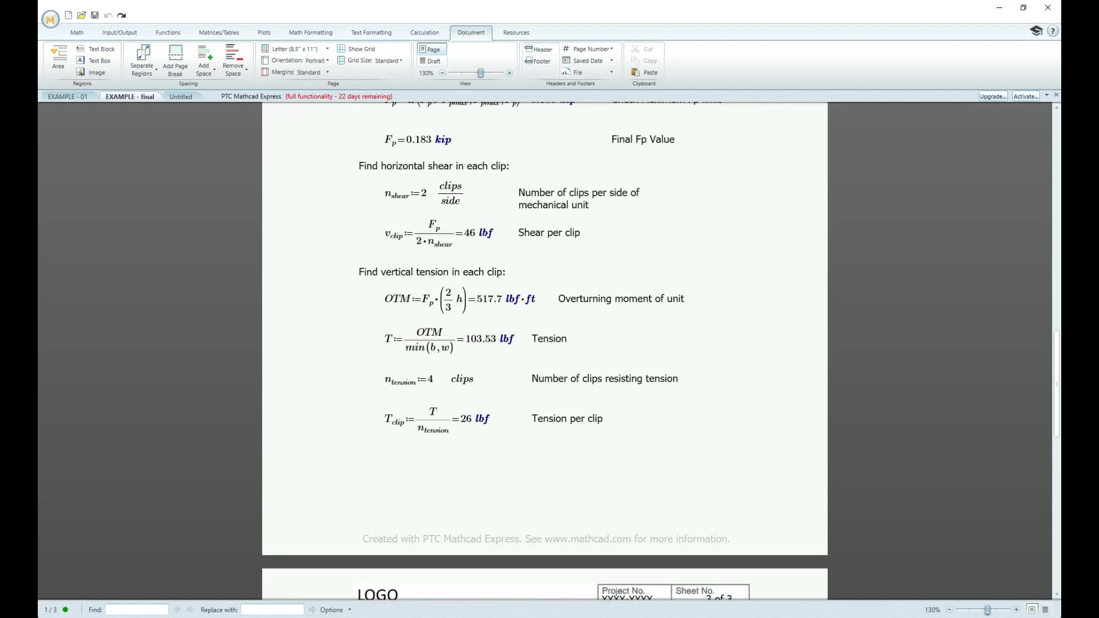
scroll(544, 344, down, 2)
scroll(544, 343, down, 1)
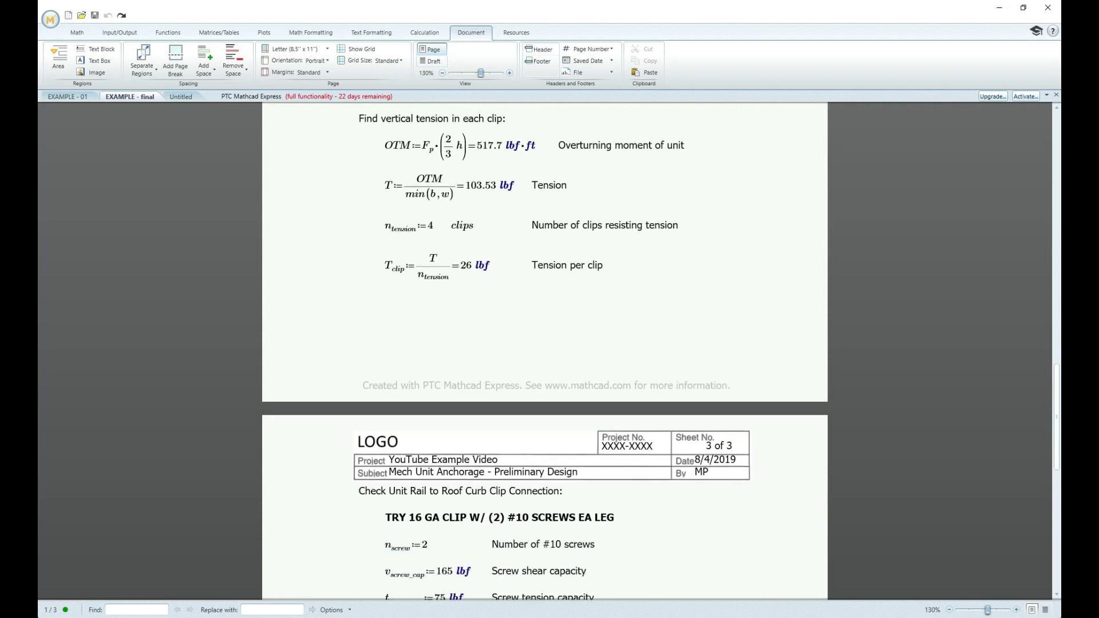
scroll(544, 344, down, 1)
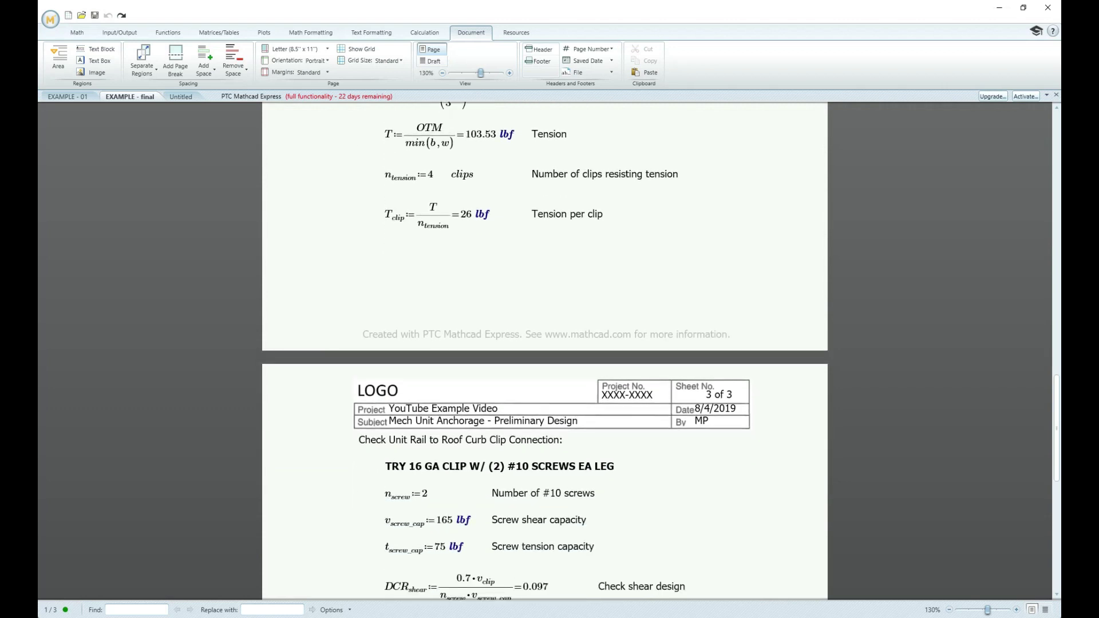
scroll(543, 344, down, 2)
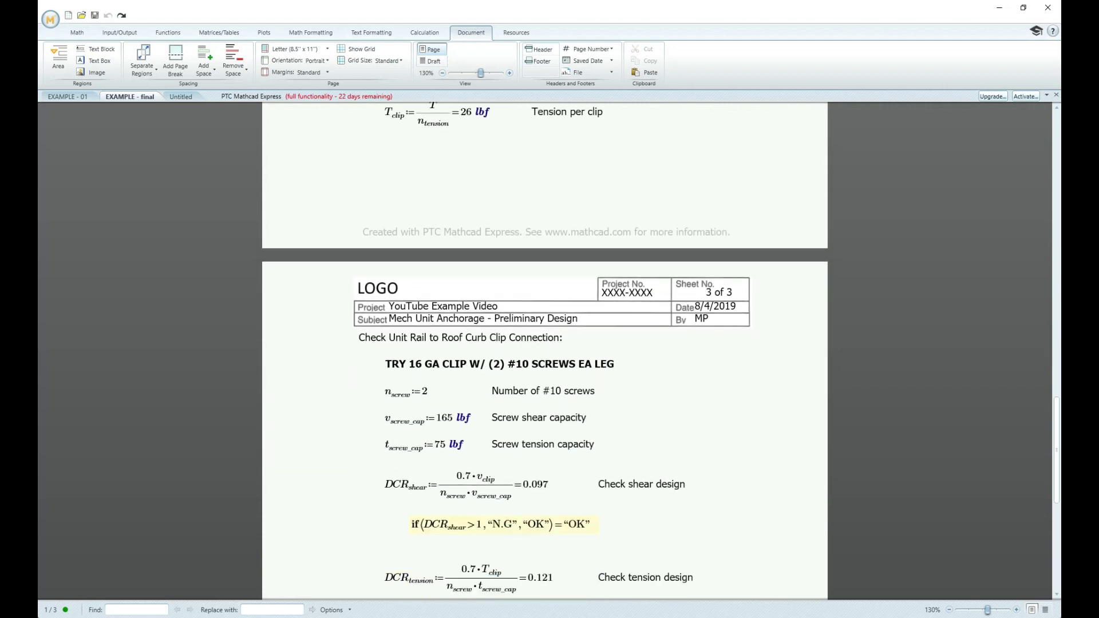
scroll(543, 344, down, 3)
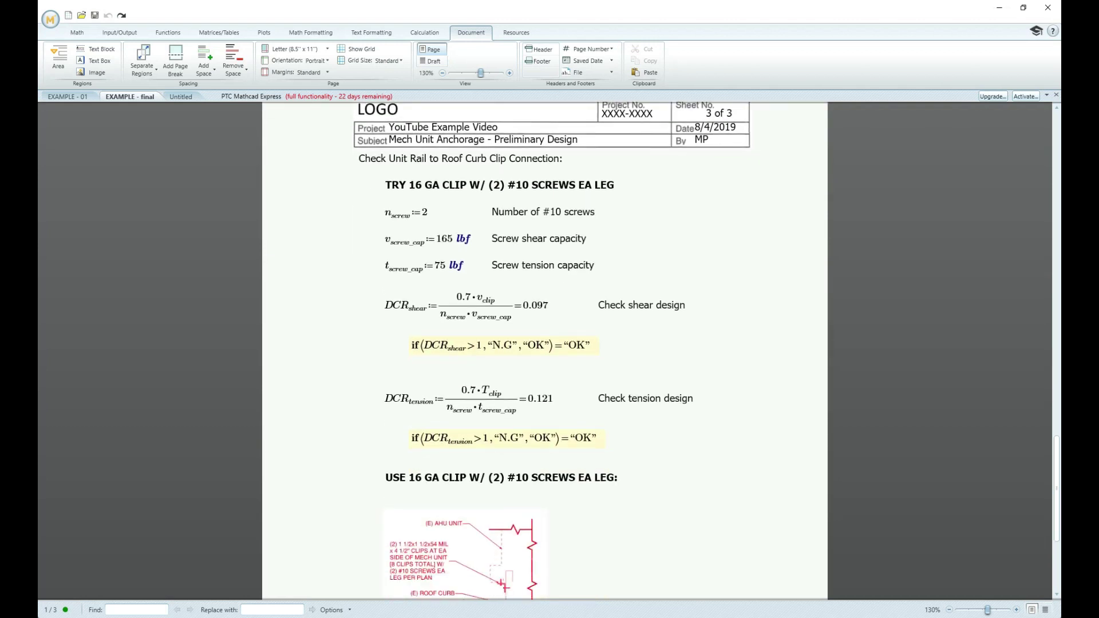
scroll(543, 343, down, 1)
scroll(544, 344, down, 2)
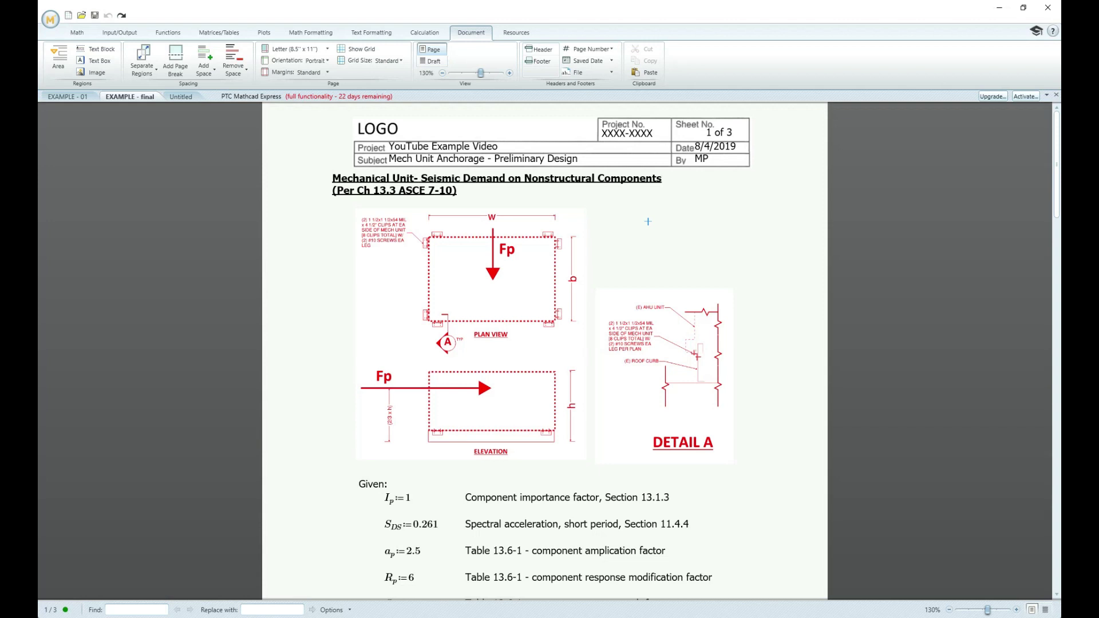
Step: Create a new blank worksheet and try to evaluate the undefined variable a with an equals sign
click(67, 15)
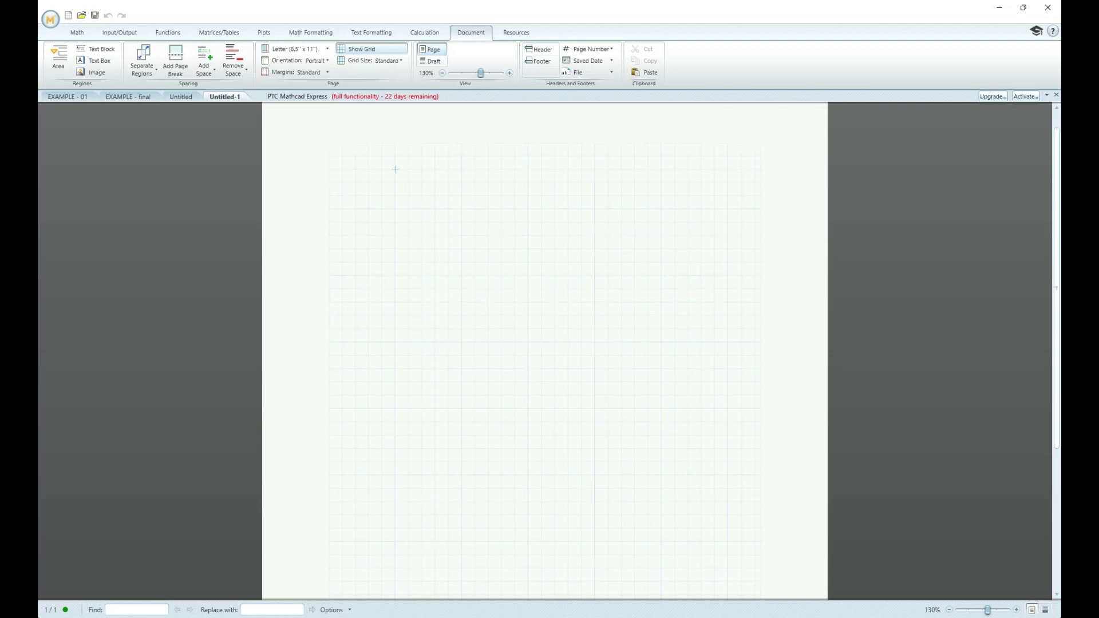
text(a)
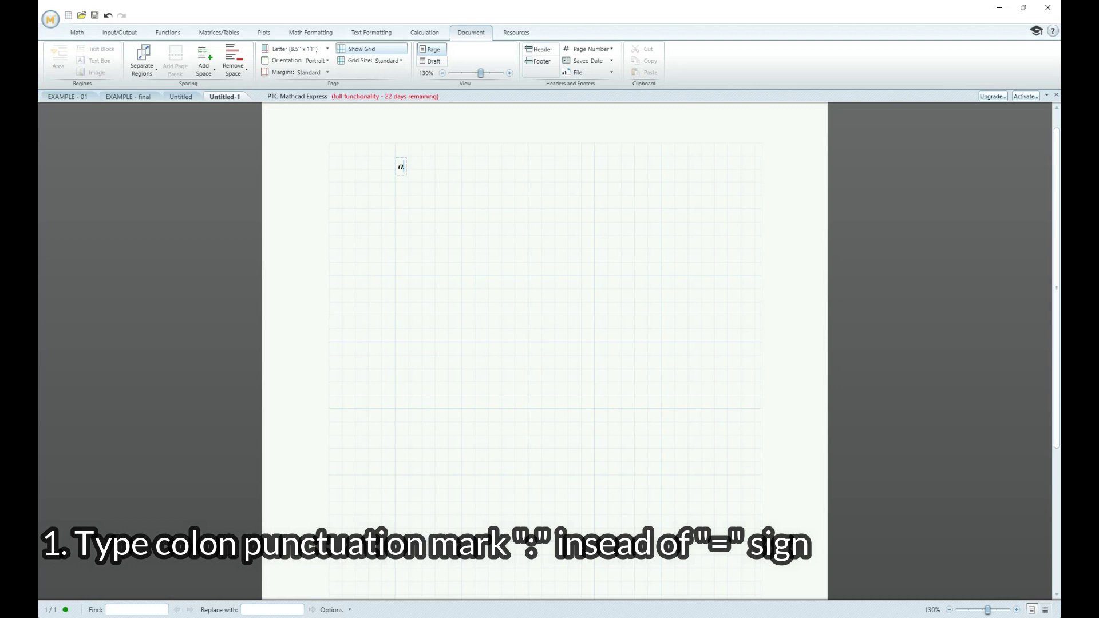
text(=)
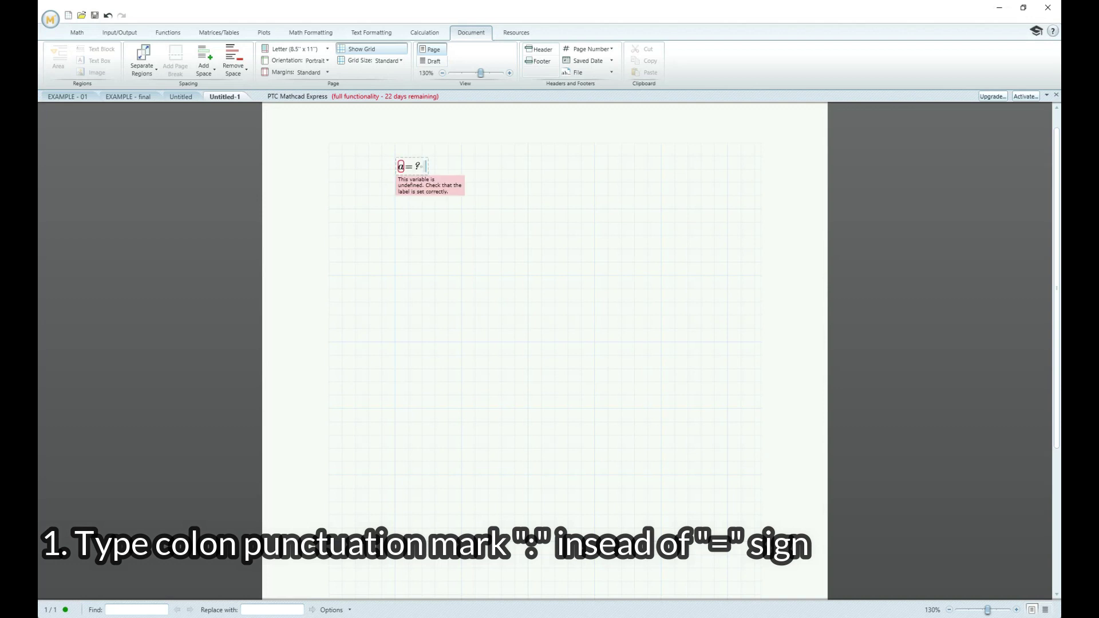
key(BackSpace)
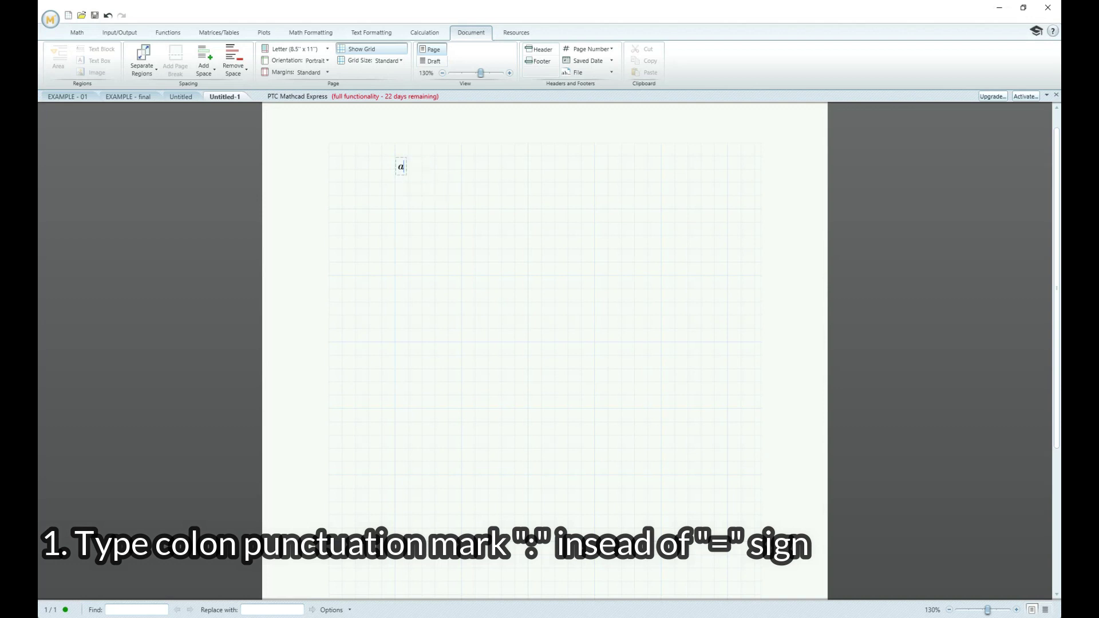
Step: Define the variable a as 10 and, on the line below it, the variable b as 5
text(:)
key(BackSpace)
text(:=10)
key(Return)
text(b:=5)
key(Return)
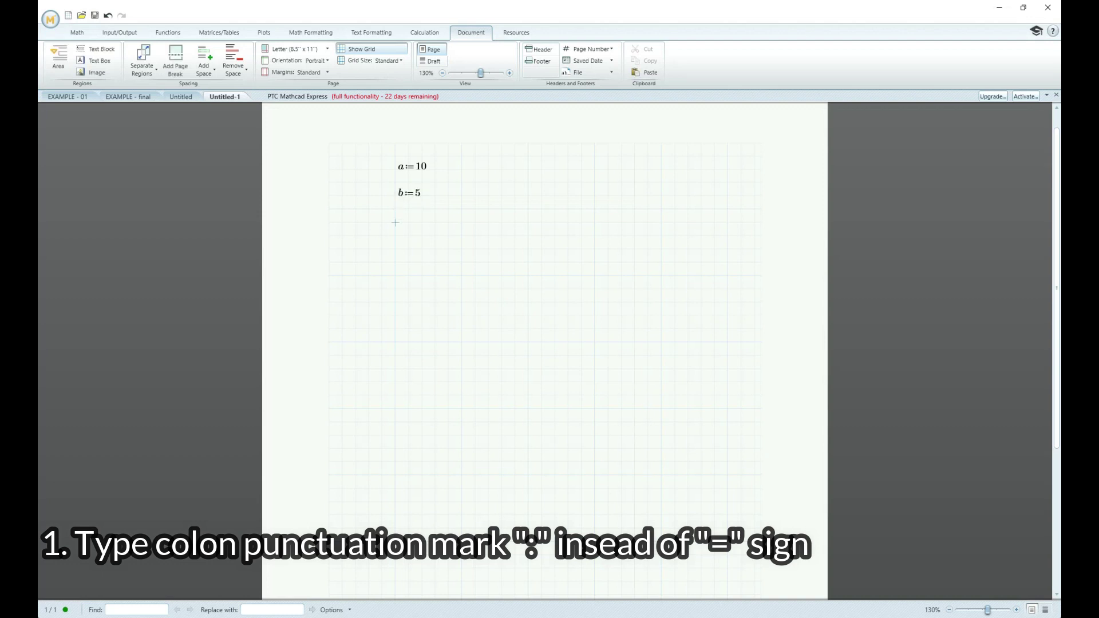
Step: Evaluate a+b below the two definitions, and define c as a+b with its result displayed in the same expression
text(a+b)
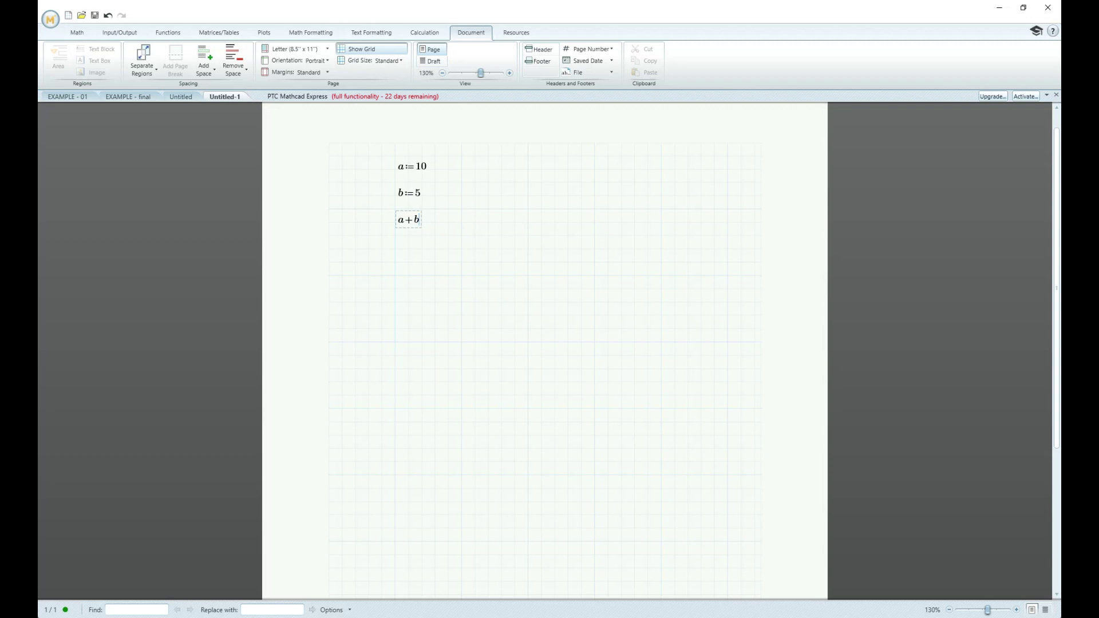
text(=15)
key(Return)
text(c:=a+b=15)
click(542, 262)
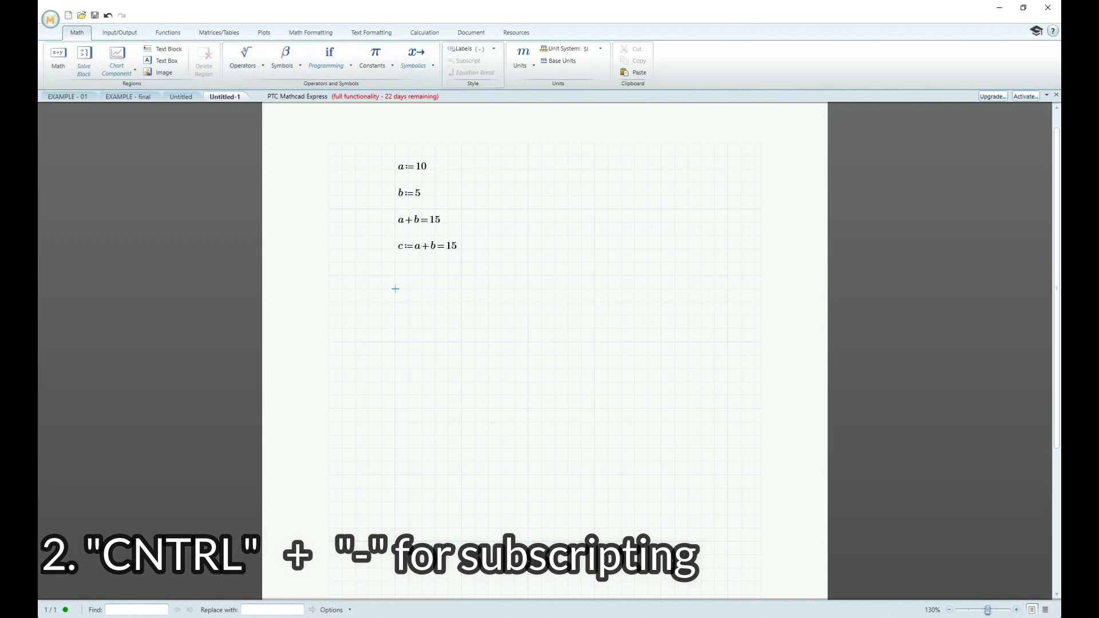
Step: Enter the variable a with the subscript x in a new math region below the definition of c
text(a)
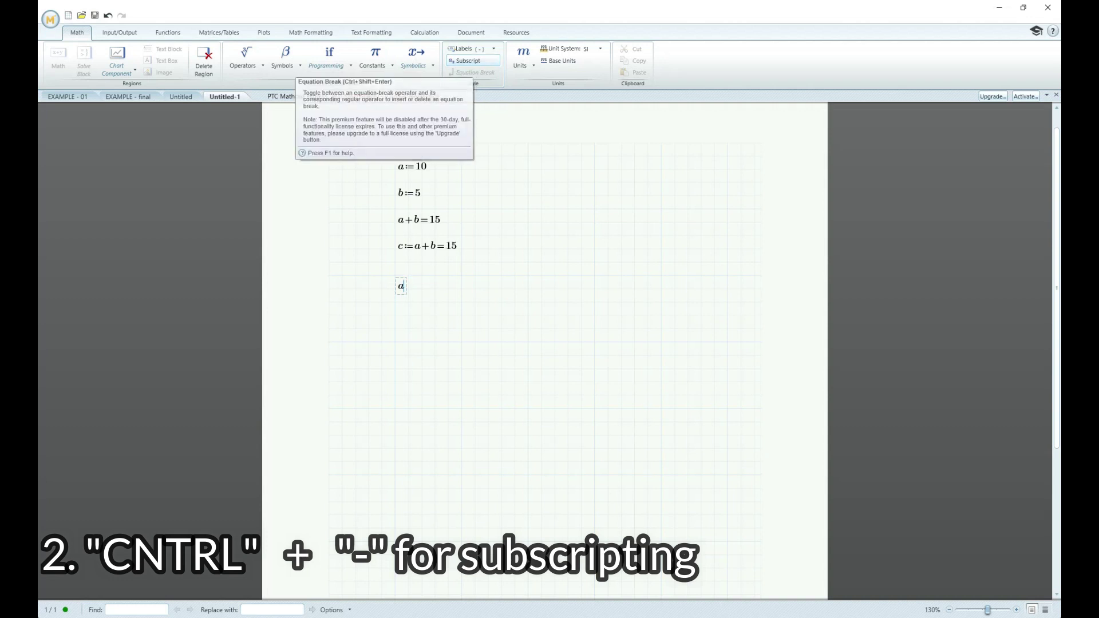
text(x)
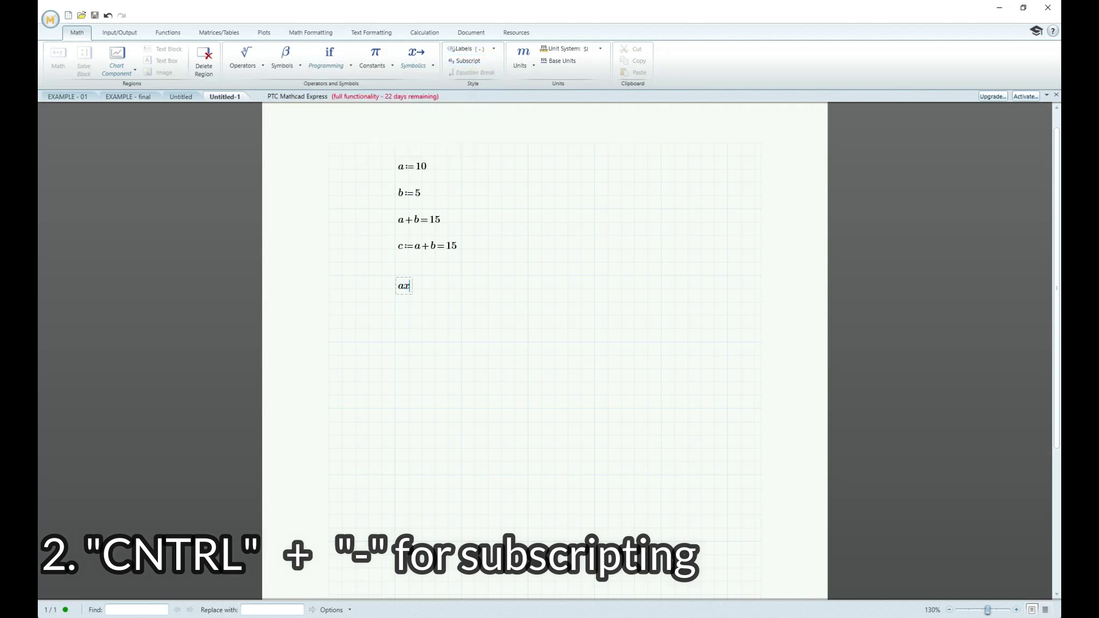
key(ctrl+minus)
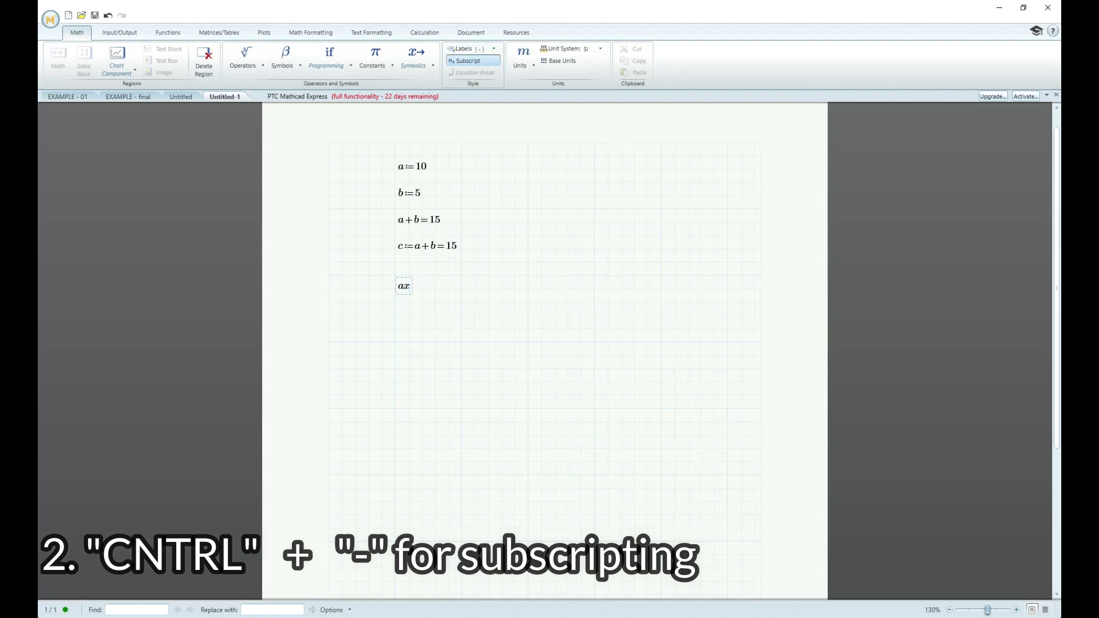
key(BackSpace)
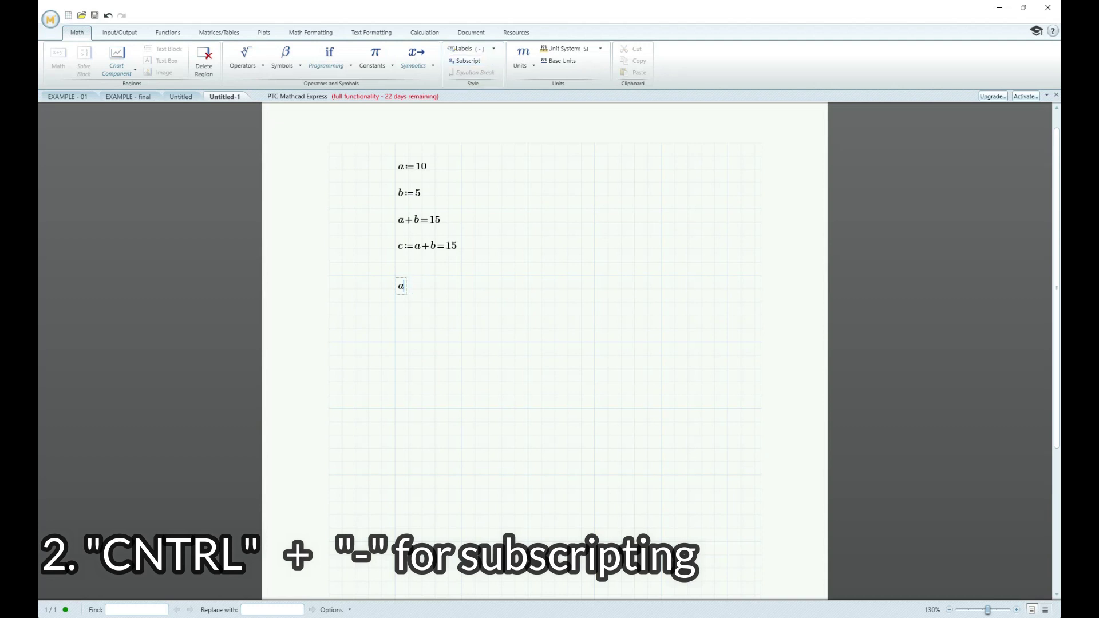
key(ctrl+minus)
text(x)
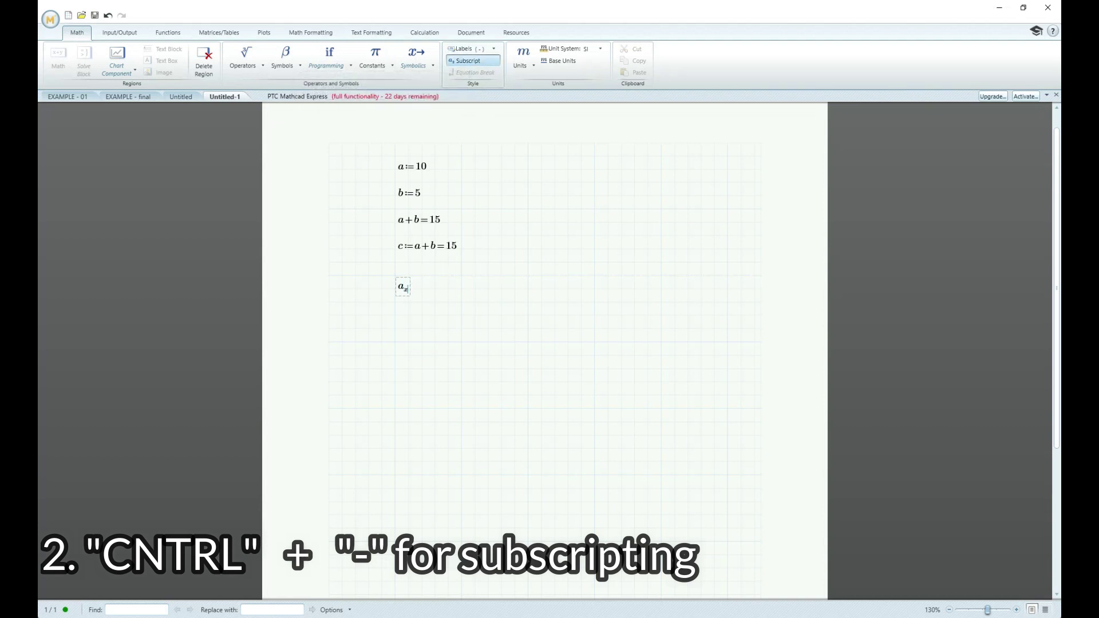
Step: Define the variable F with subscript p as 4 in a new math region below the subscripted a
click(409, 329)
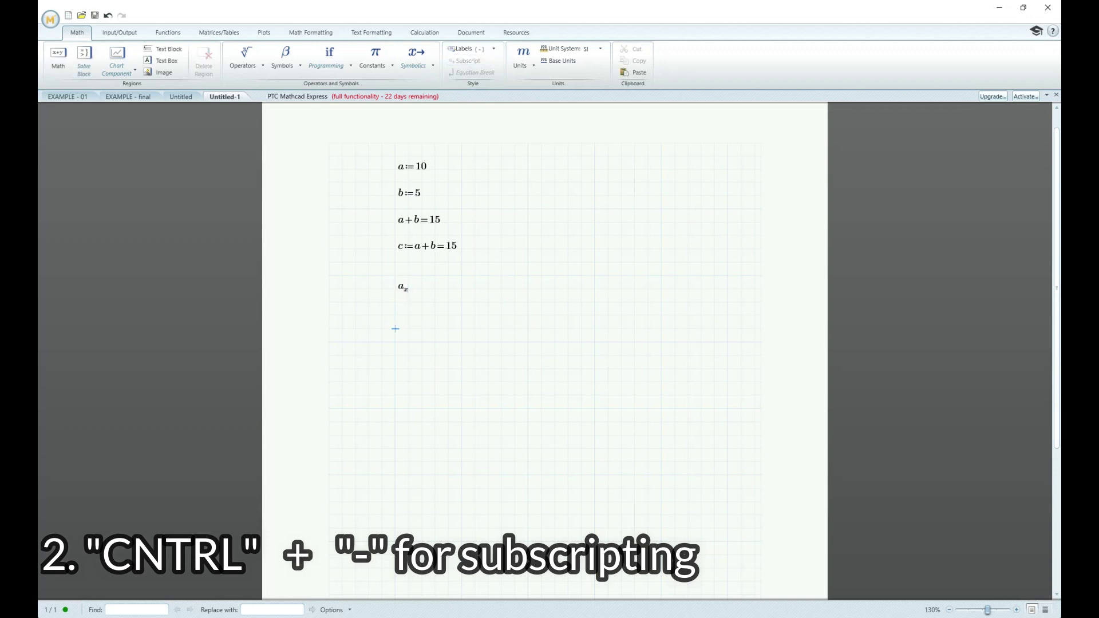
text(F)
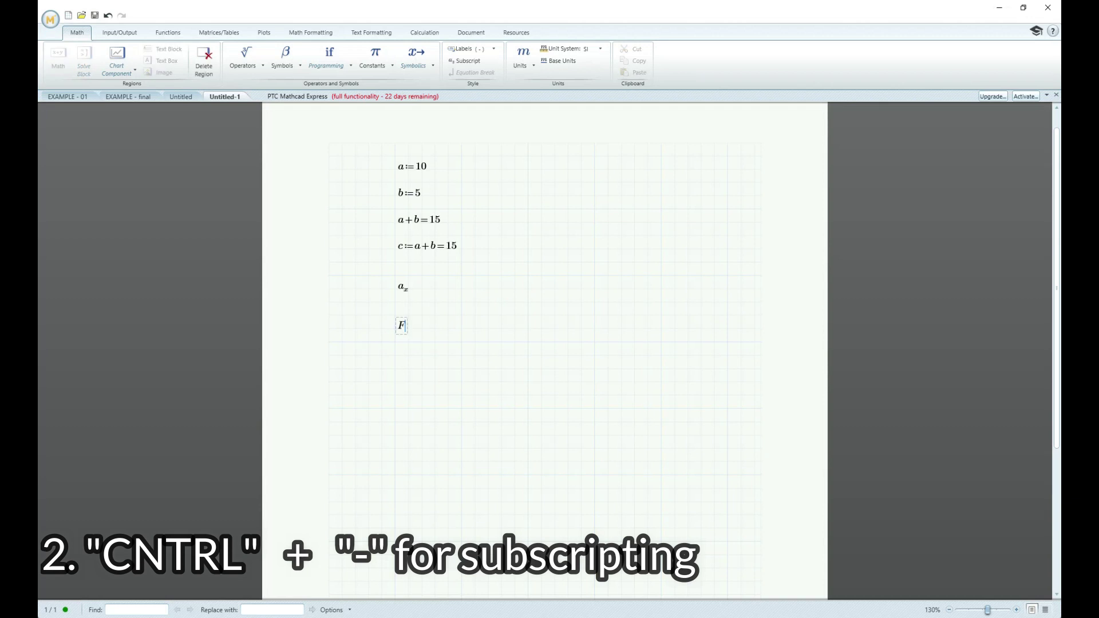
key(ctrl+minus)
text(p)
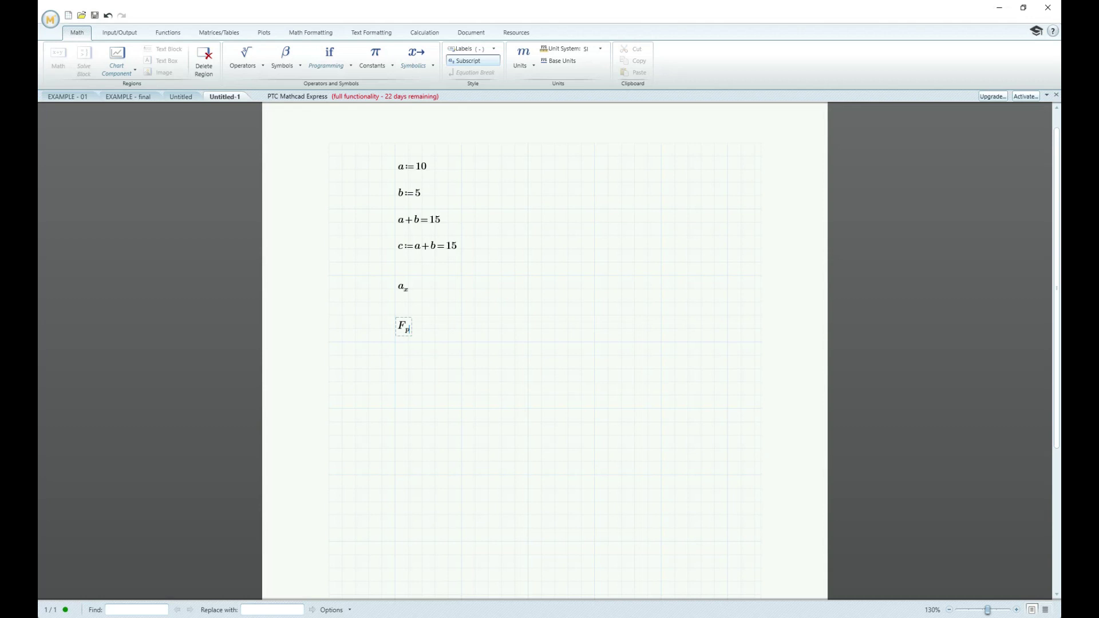
text(:4)
Step: Define the variable A with the subscript x_alot as 1 in a new math region below the F definition
click(449, 329)
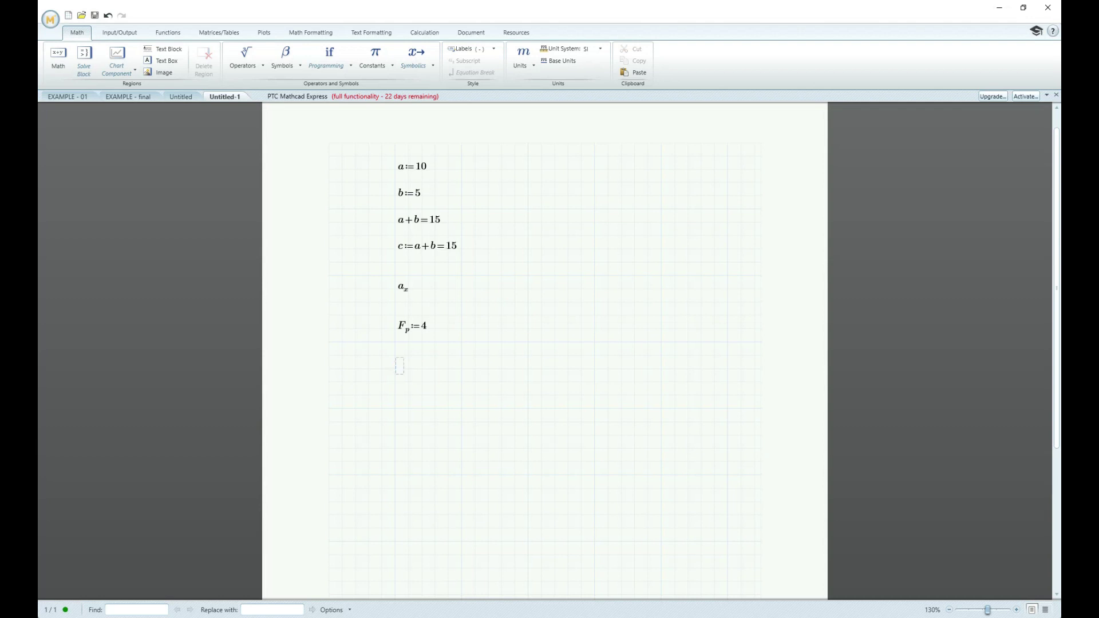
text(A)
key(period)
text(x_alot)
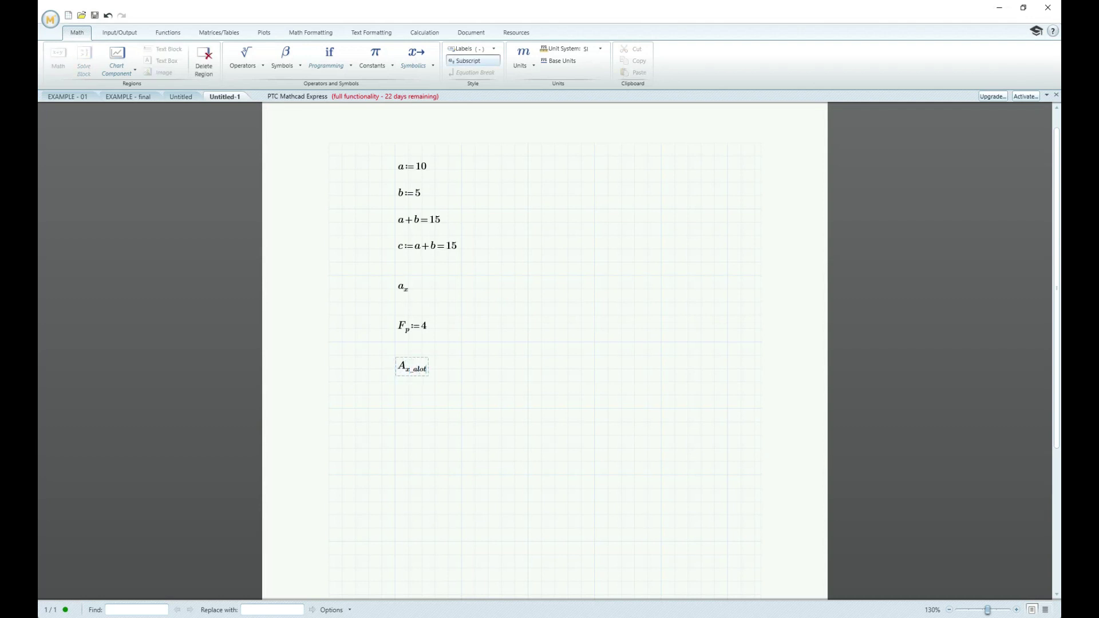
text(:=1)
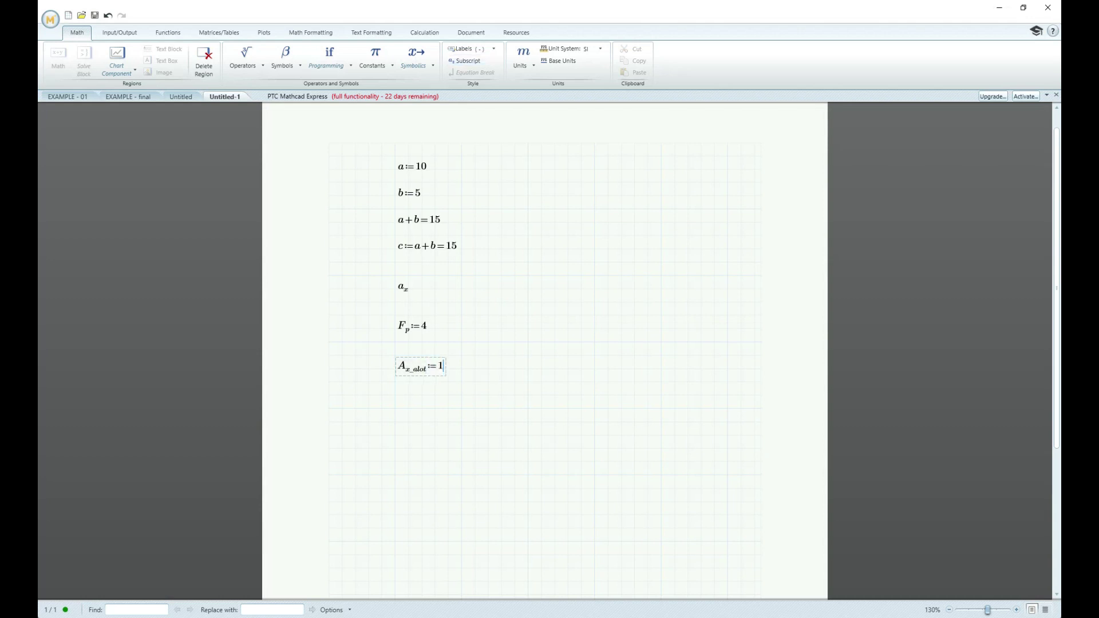
click(528, 355)
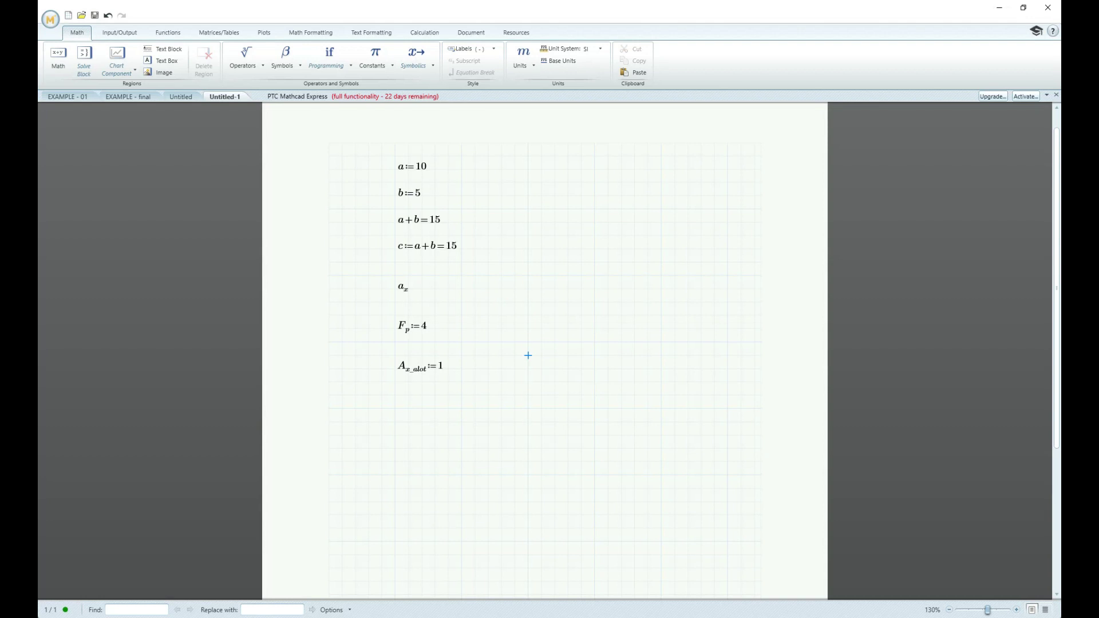
Step: Insert the uppercase Greek letter Ω below the A definition, give it the subscript o and define it as 5
click(395, 408)
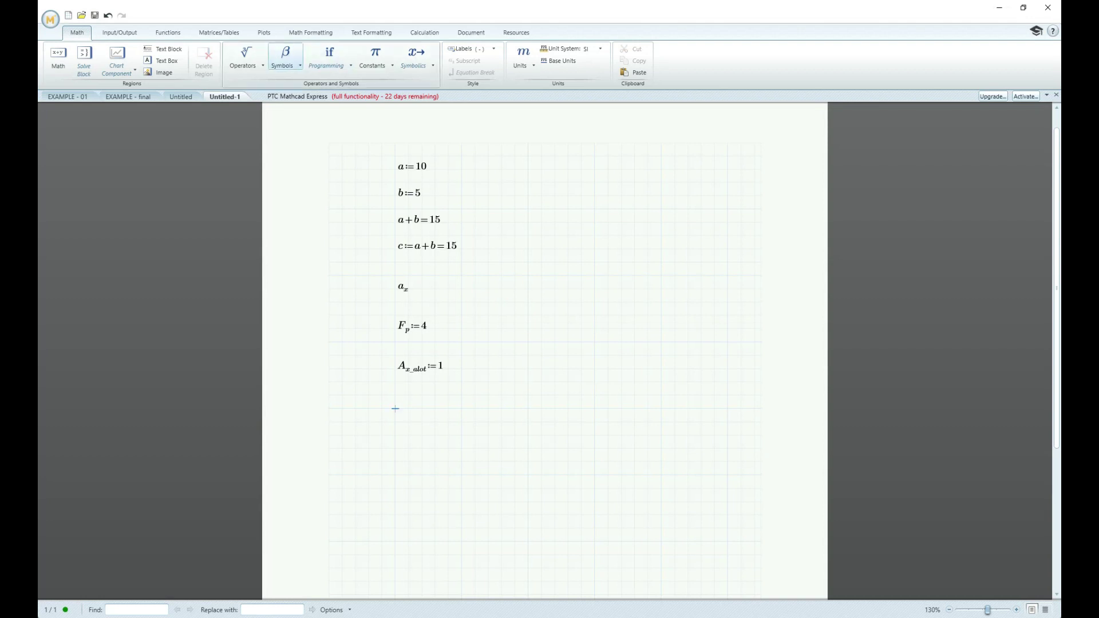
click(285, 58)
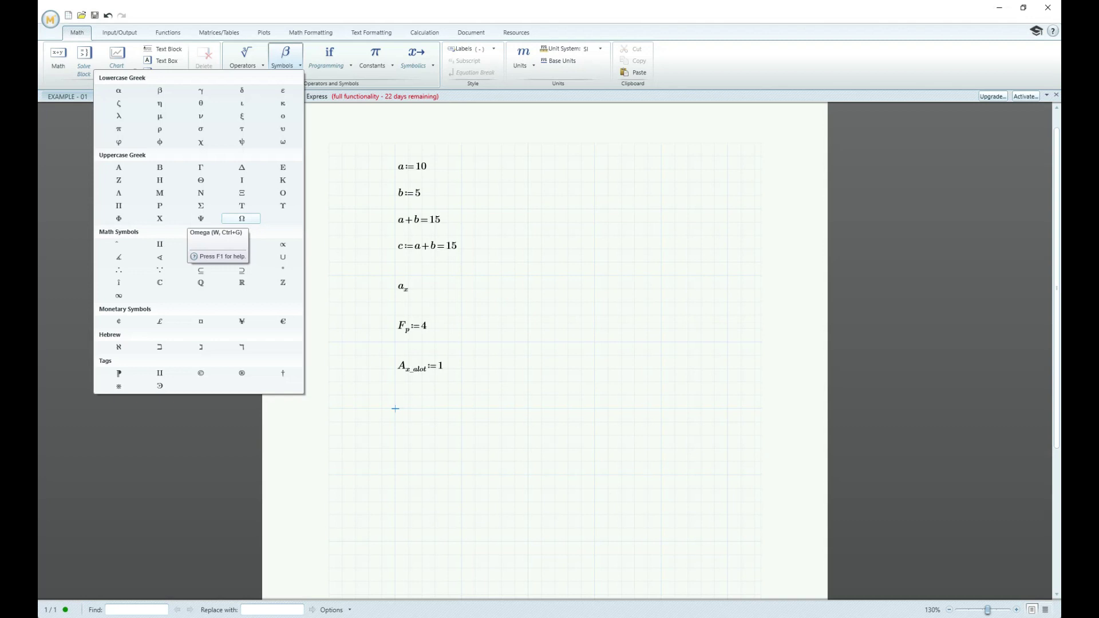
click(242, 218)
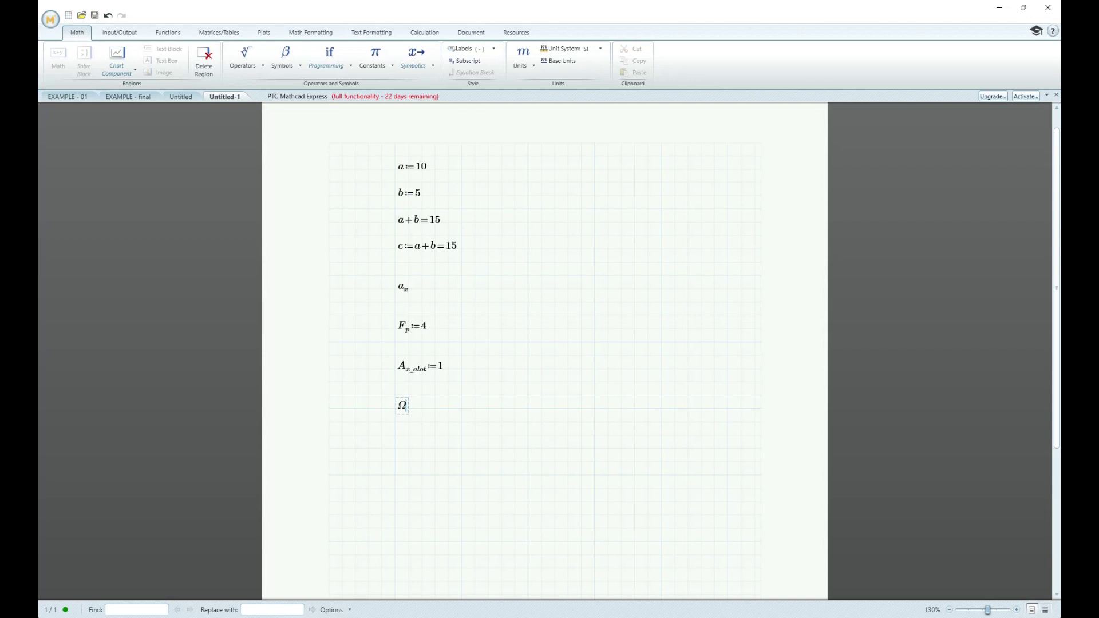
text(d)
text(:=)
text(5)
click(528, 382)
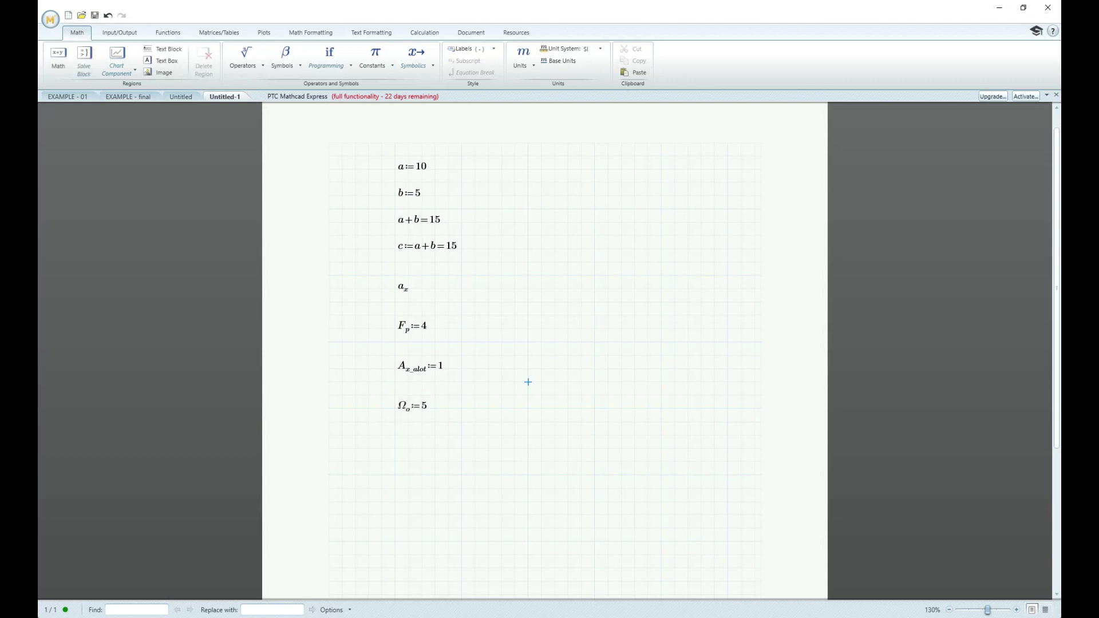
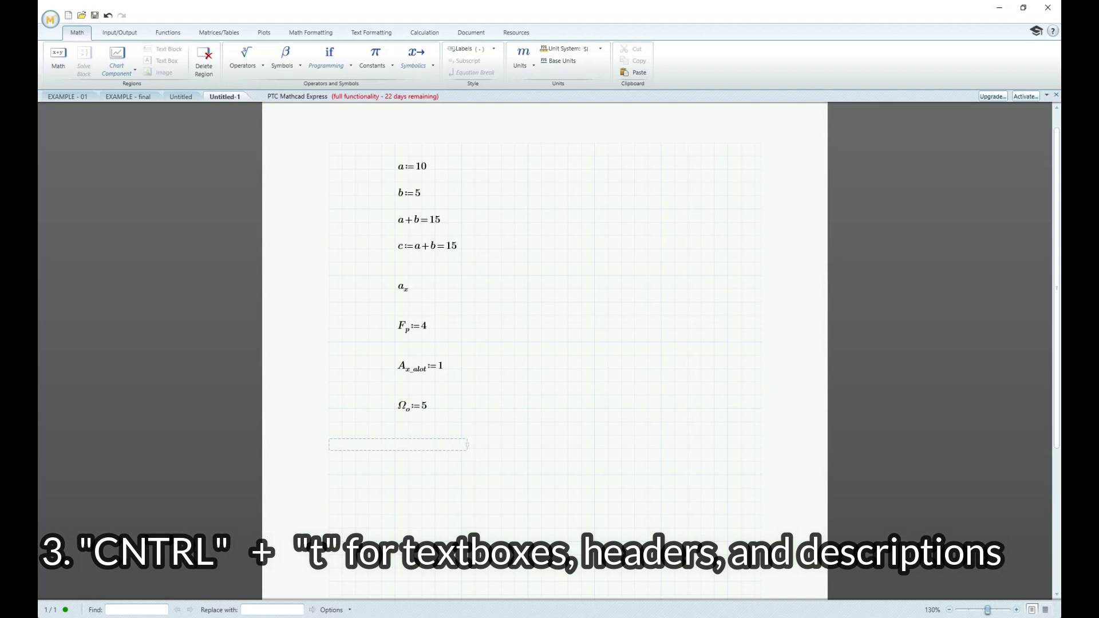
Step: Add the header "Example 1: Just an example" below the Ω definition, bold and underlined, in a text block widened to fit one line
text(Example 1: Just an example:)
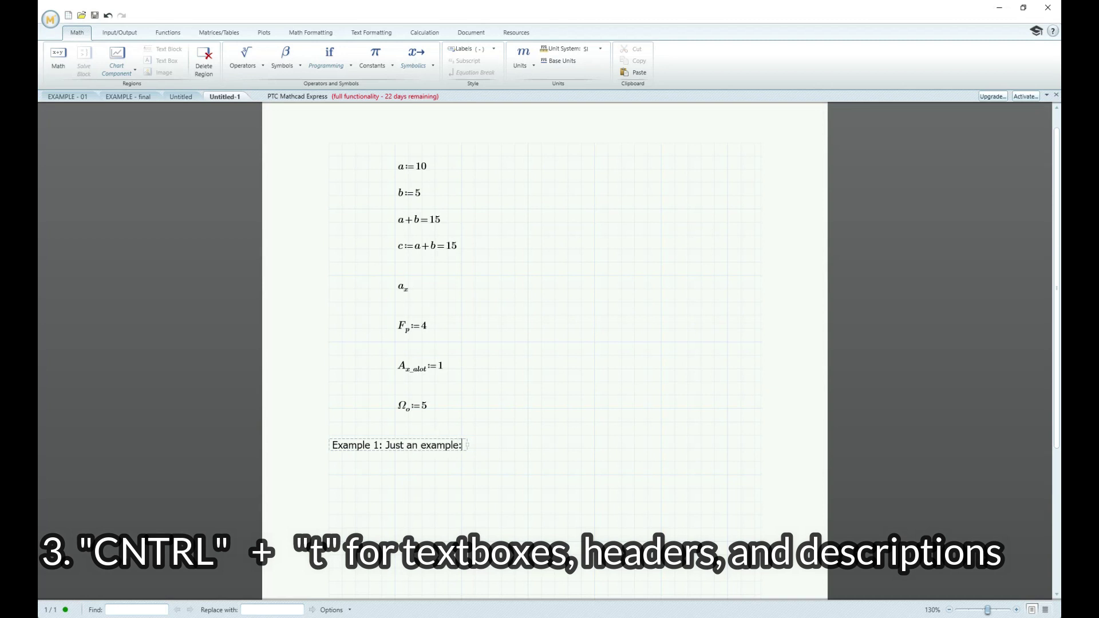
key(BackSpace)
key(ctrl+a)
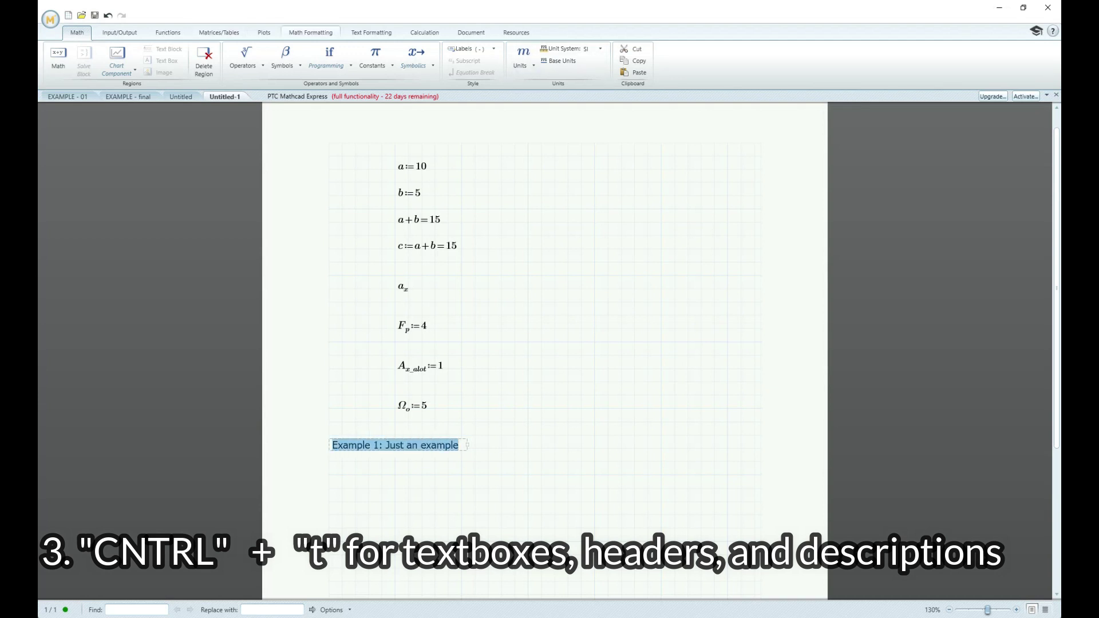
click(371, 33)
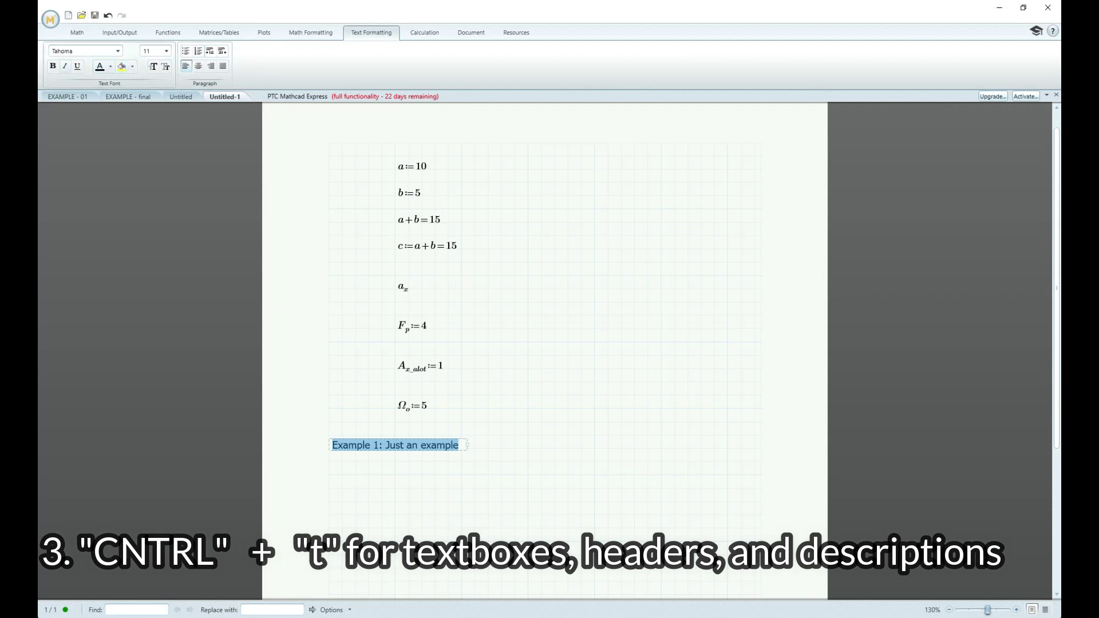
click(53, 66)
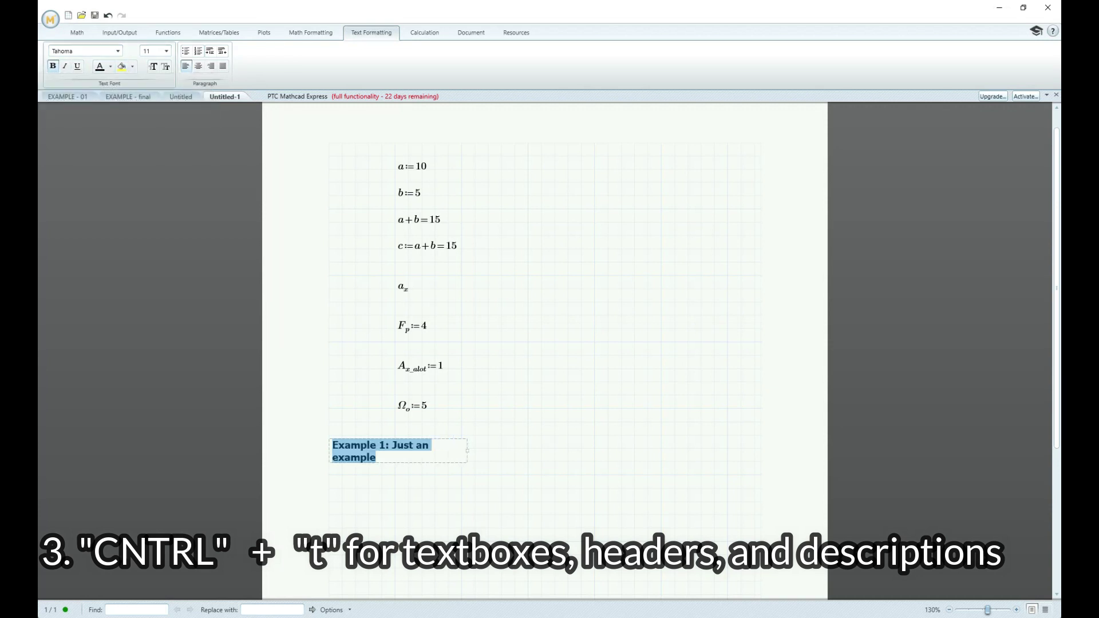
click(77, 66)
drag(467, 451, 540, 450)
click(568, 408)
Step: Define a as 4 under the Example 1 header and add the description "This is just a variable" beside it
click(394, 475)
text(a:=4)
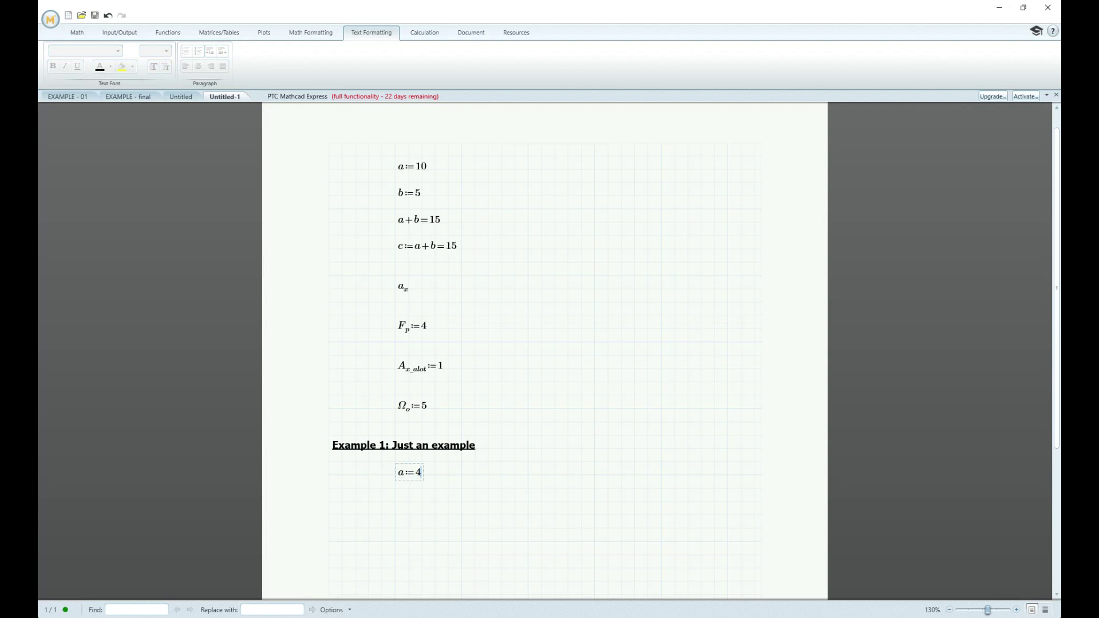
click(462, 474)
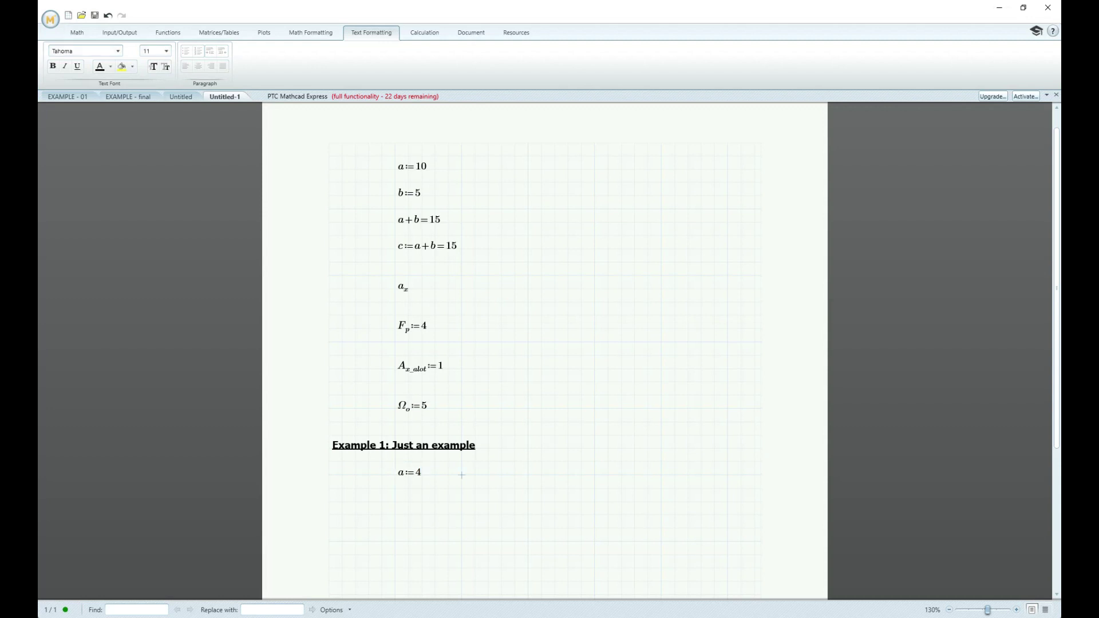
key(ctrl+t)
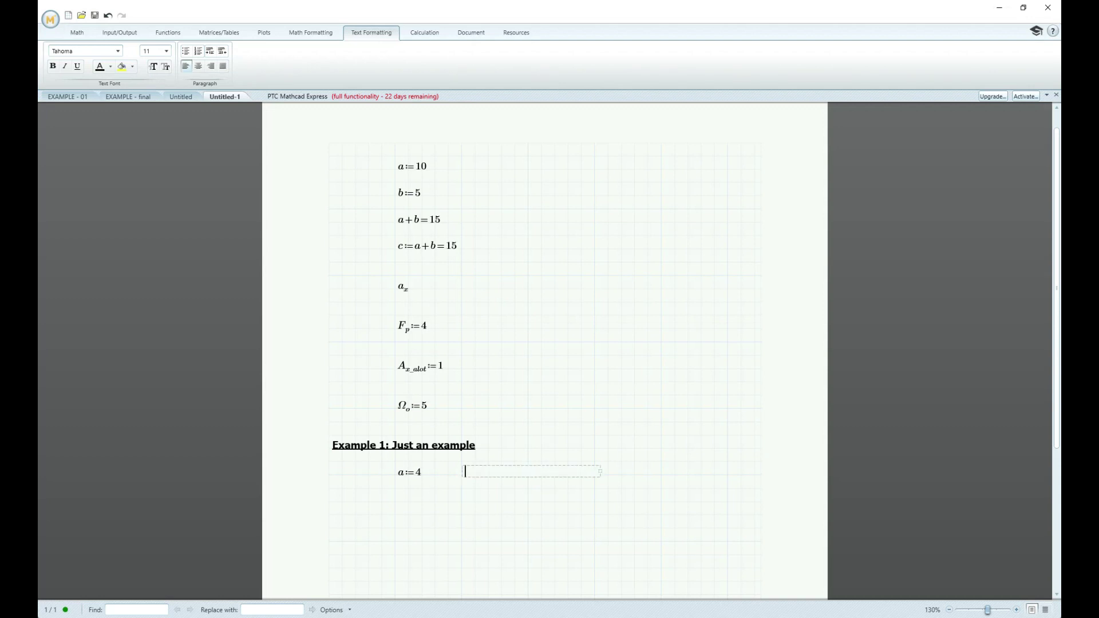
text(This is just a variable)
click(594, 435)
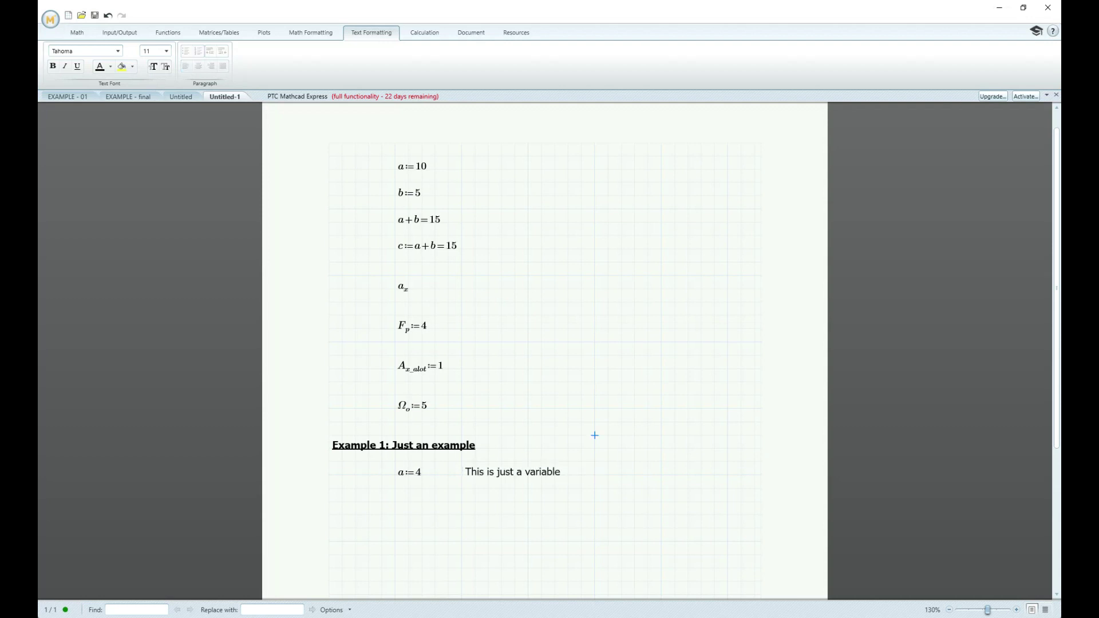
Step: Switch to the EXAMPLE - final worksheet and examine its header, drawings and Given section as examples of text and images
scroll(544, 349, down, 3)
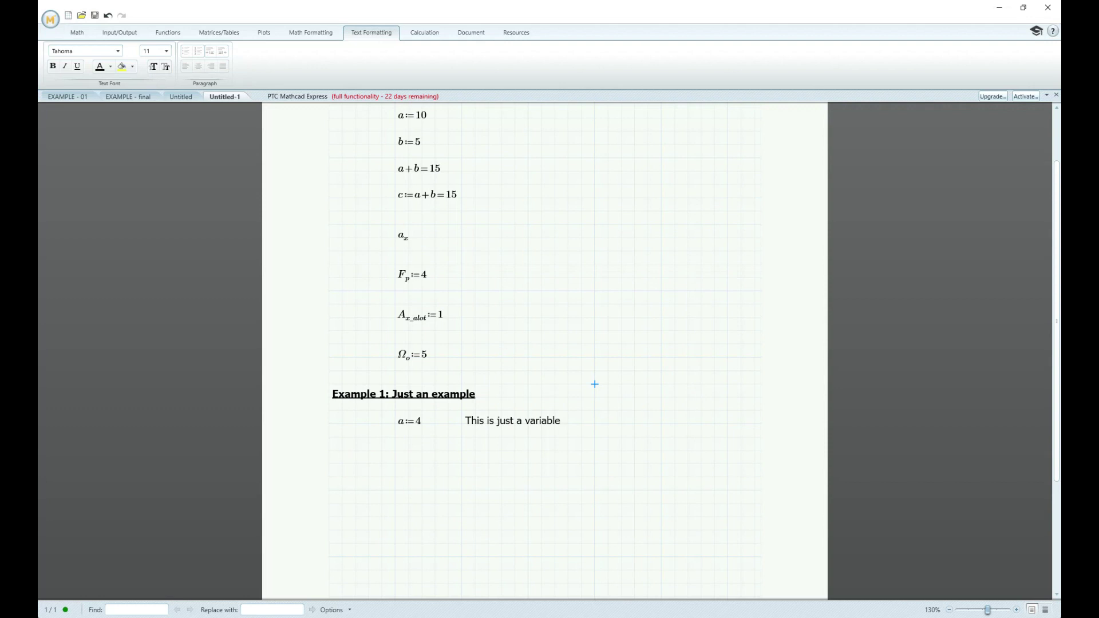
key(ctrl+Tab)
scroll(543, 349, down, 9)
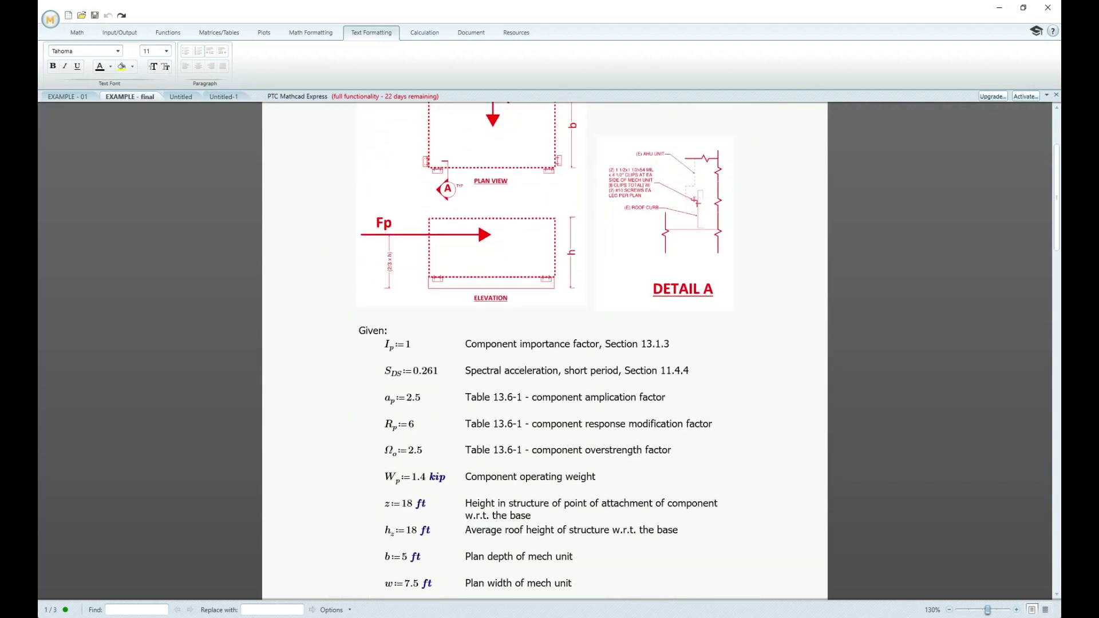
click(384, 331)
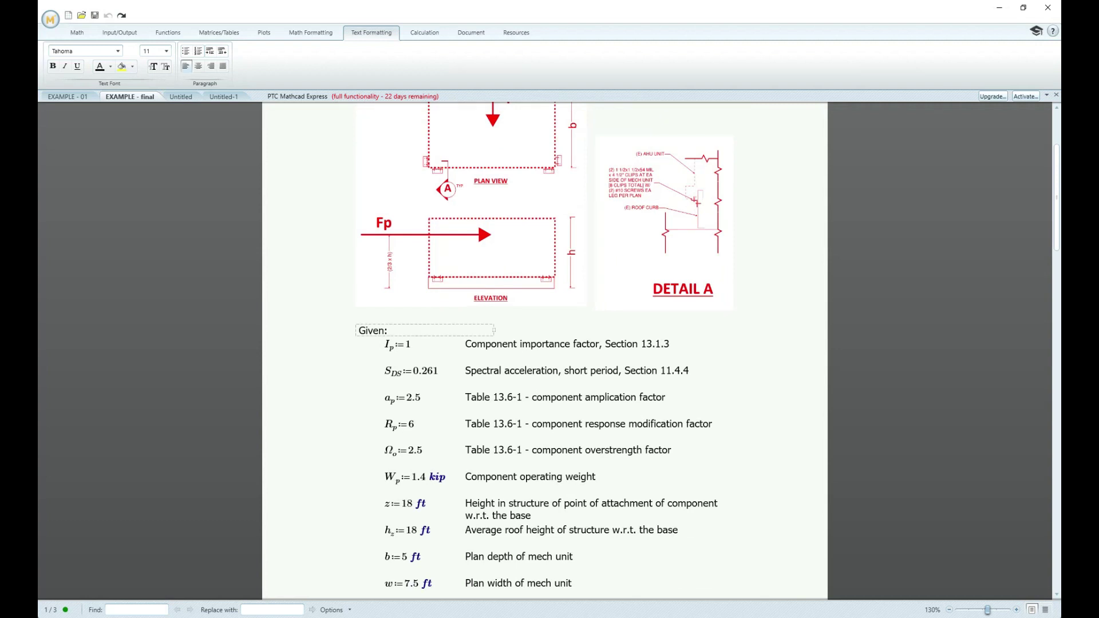
scroll(545, 349, up, 9)
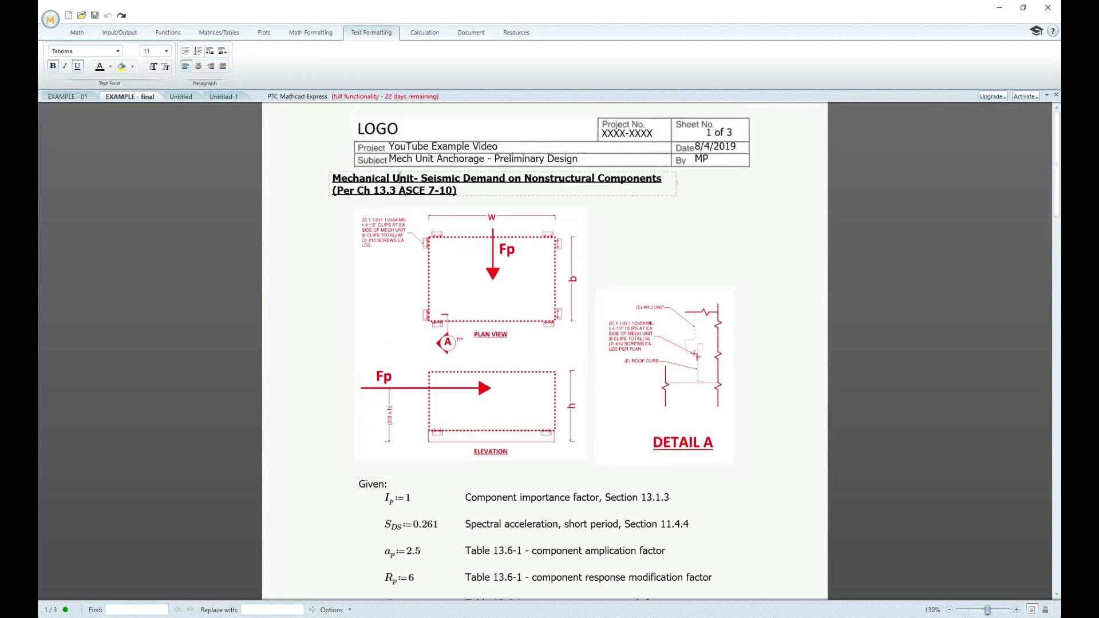
scroll(545, 349, down, 2)
click(545, 349)
click(664, 349)
click(621, 236)
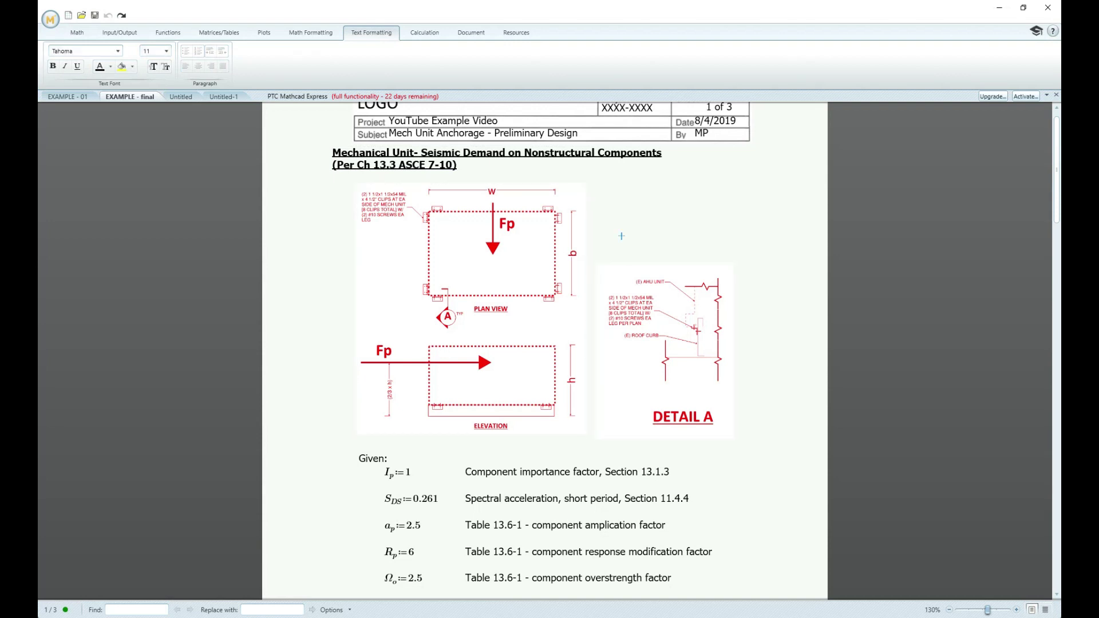
Step: Delete the plan/elevation and Detail A images together, and undo the deletion
drag(716, 217, 510, 269)
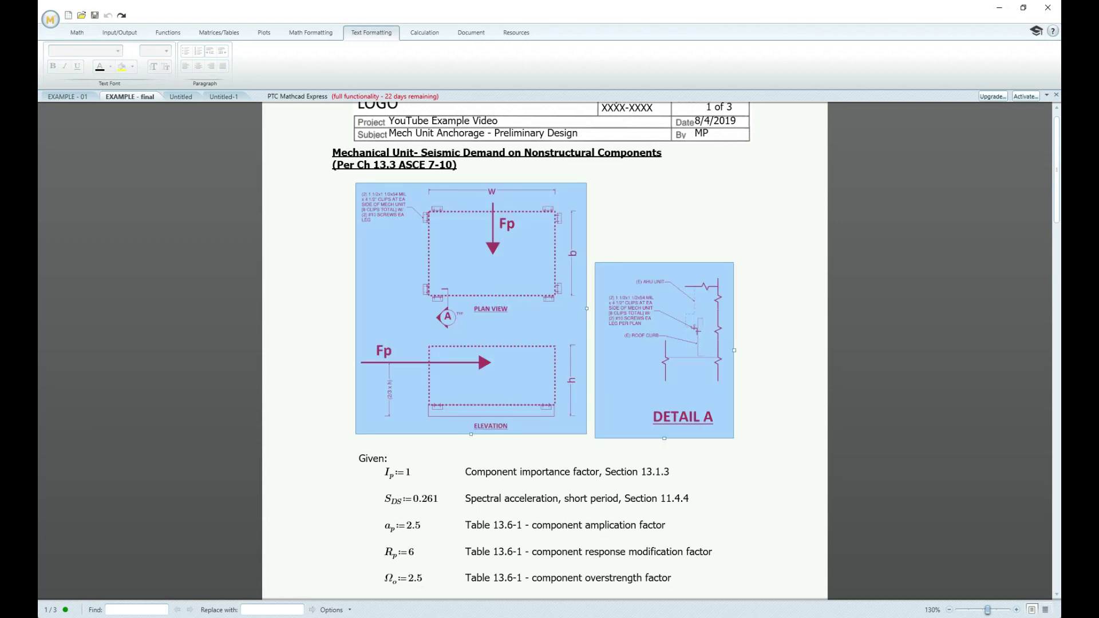
key(Delete)
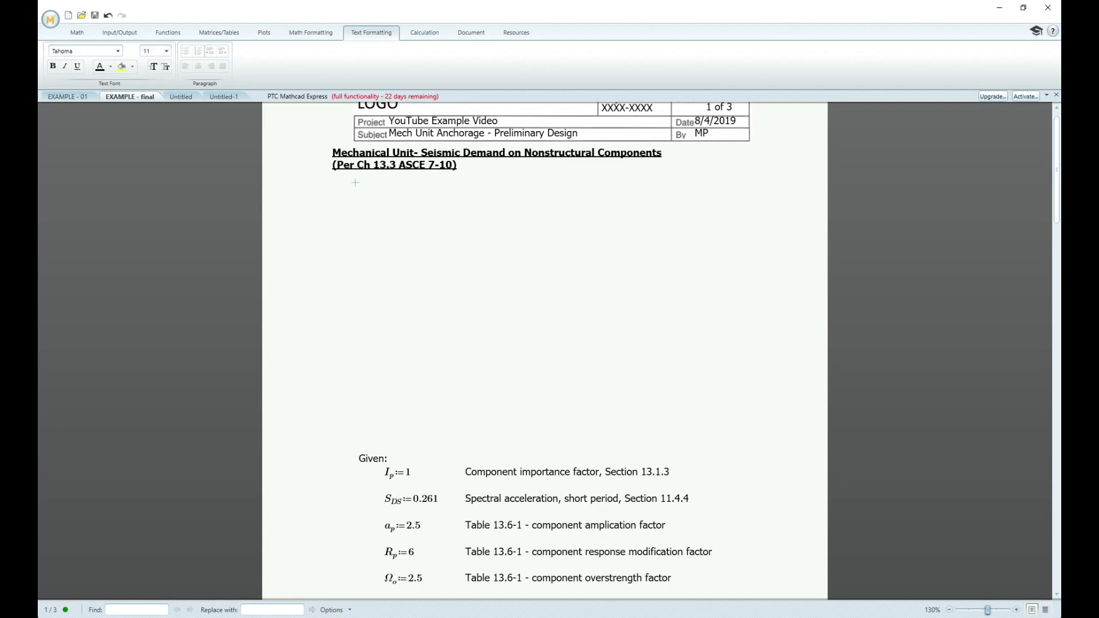
key(ctrl+z)
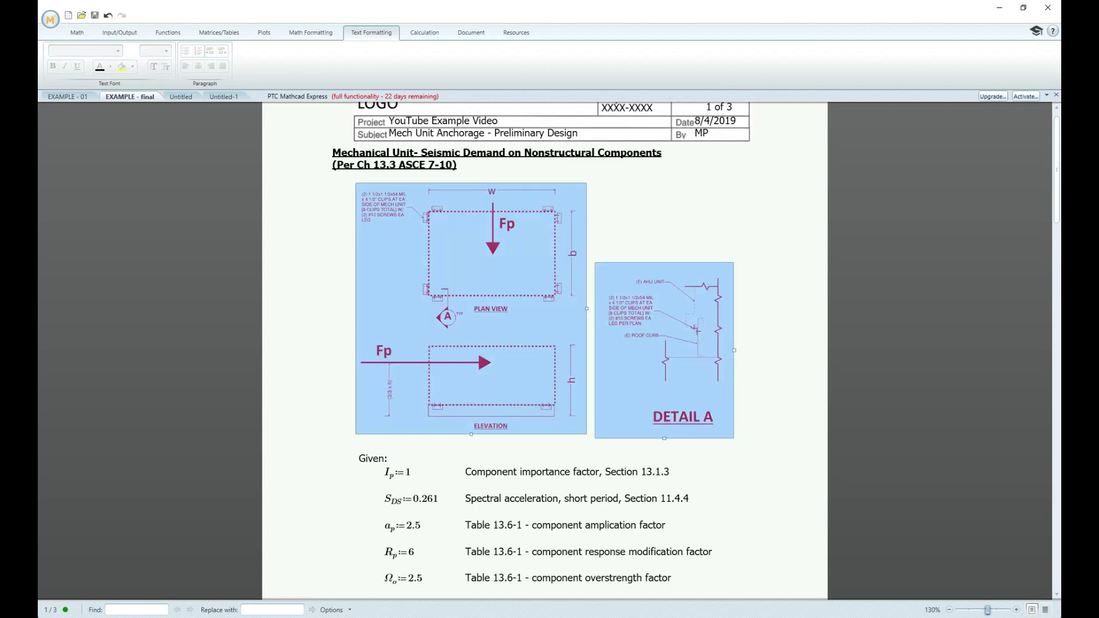
click(634, 210)
Step: Examine the variable definitions and their text descriptions in the Given section, starting with the component importance factor
scroll(544, 343, up, 1)
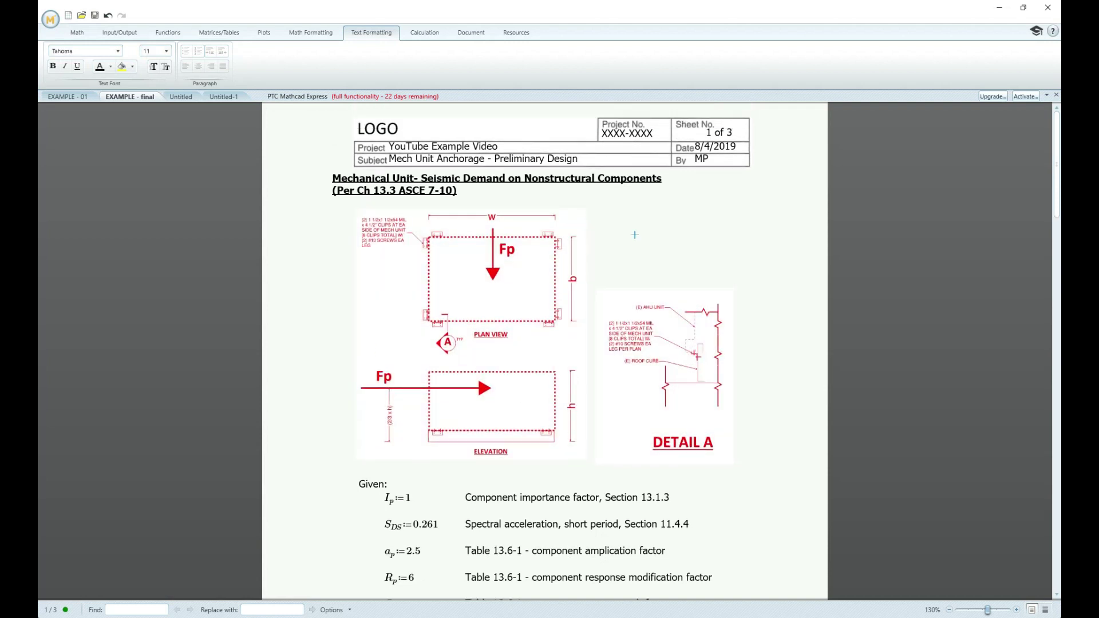
scroll(543, 343, down, 4)
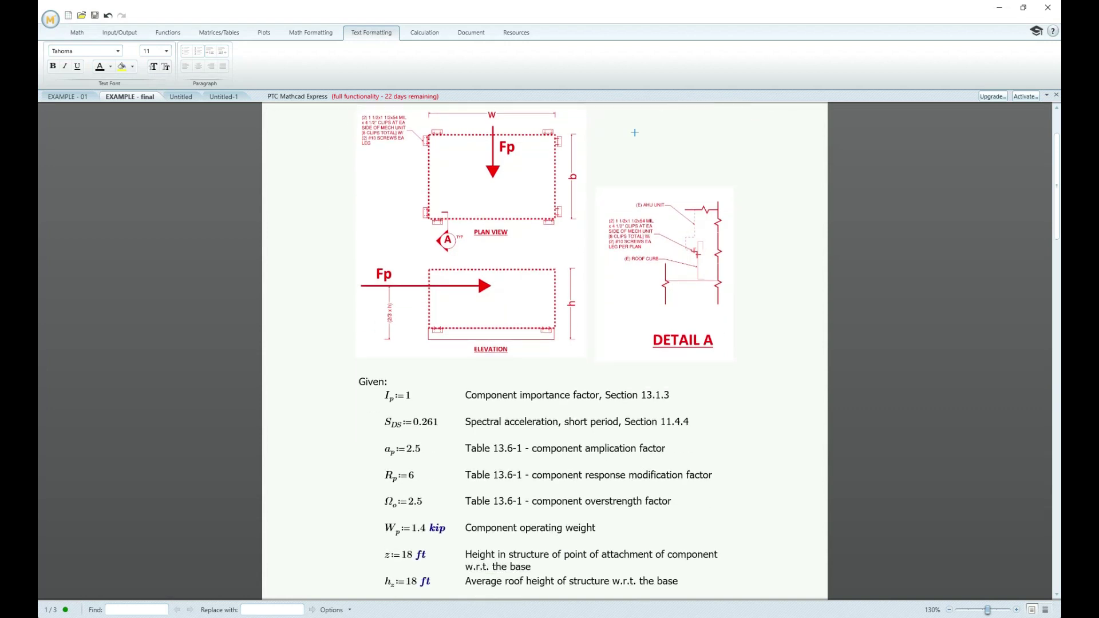
scroll(634, 132, down, 5)
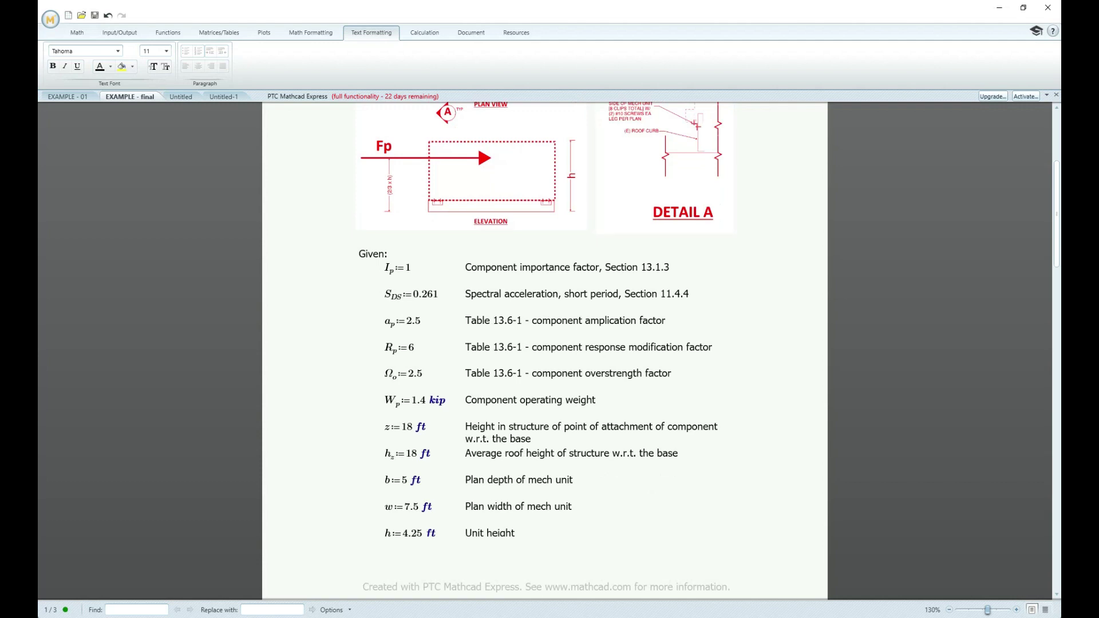
drag(420, 279, 363, 252)
drag(464, 267, 664, 267)
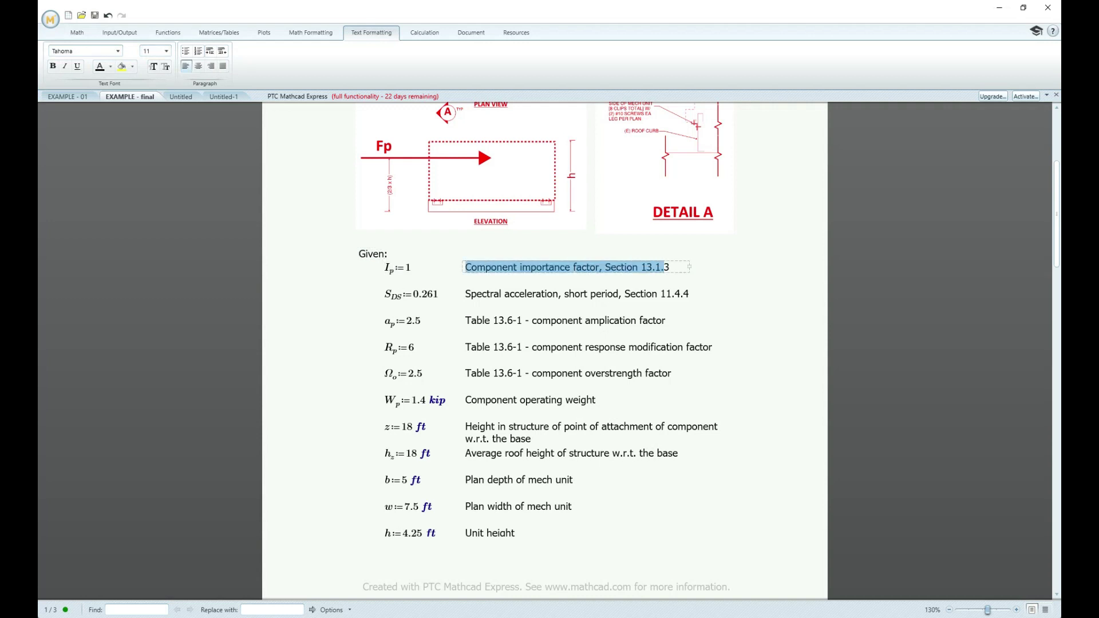